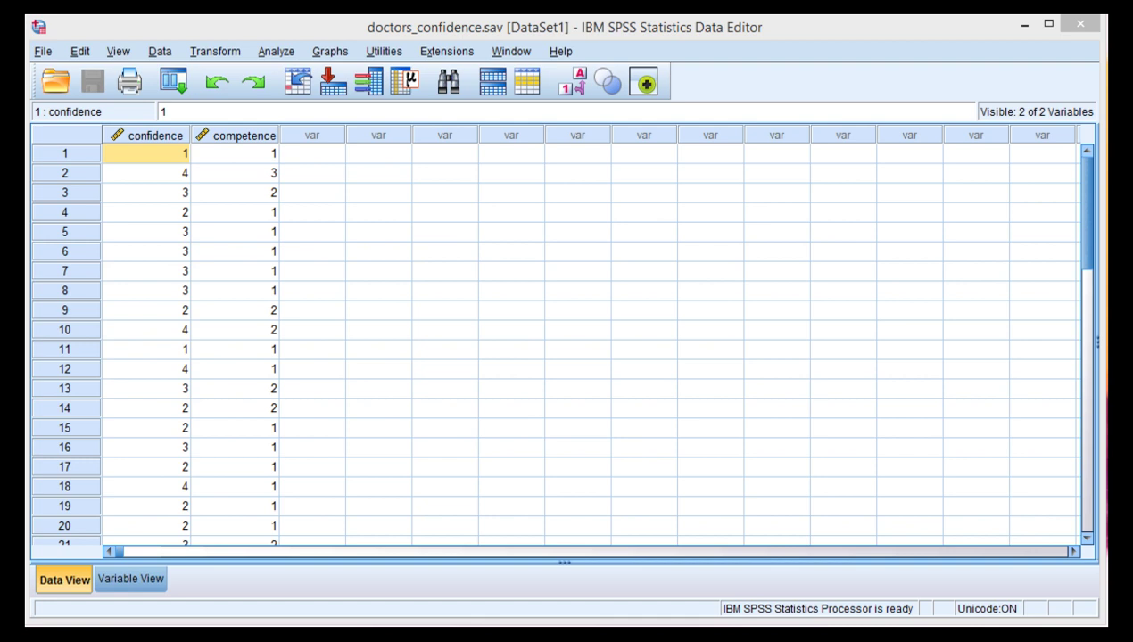
- Compare the first and second confidence and competence scores in the data view
{"action": "left_click", "coordinate": [301, 158]}
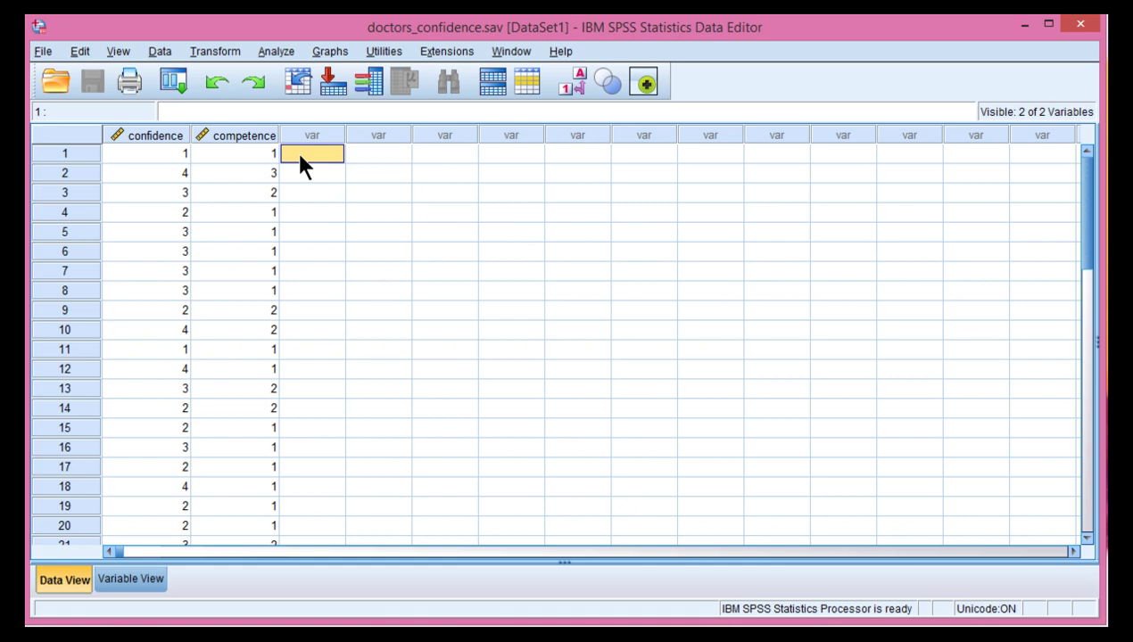
{"action": "left_click", "coordinate": [179, 157]}
{"action": "left_click", "coordinate": [224, 157]}
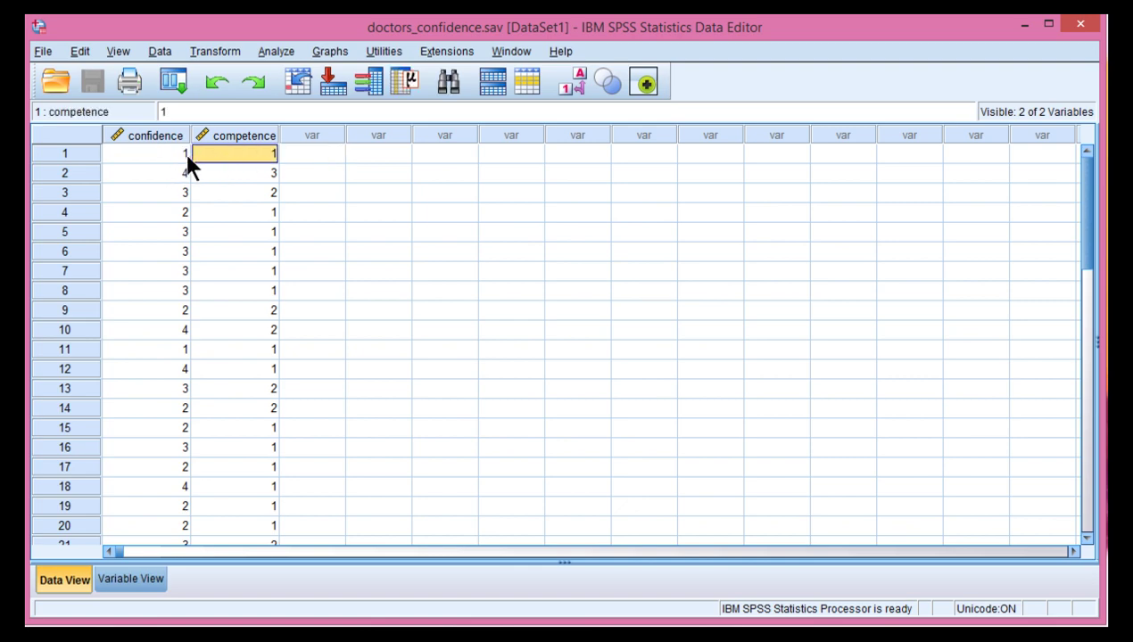
{"action": "left_click", "coordinate": [186, 155]}
{"action": "left_click", "coordinate": [225, 156]}
{"action": "left_click", "coordinate": [182, 155]}
{"action": "left_click", "coordinate": [223, 155]}
{"action": "left_click", "coordinate": [179, 155]}
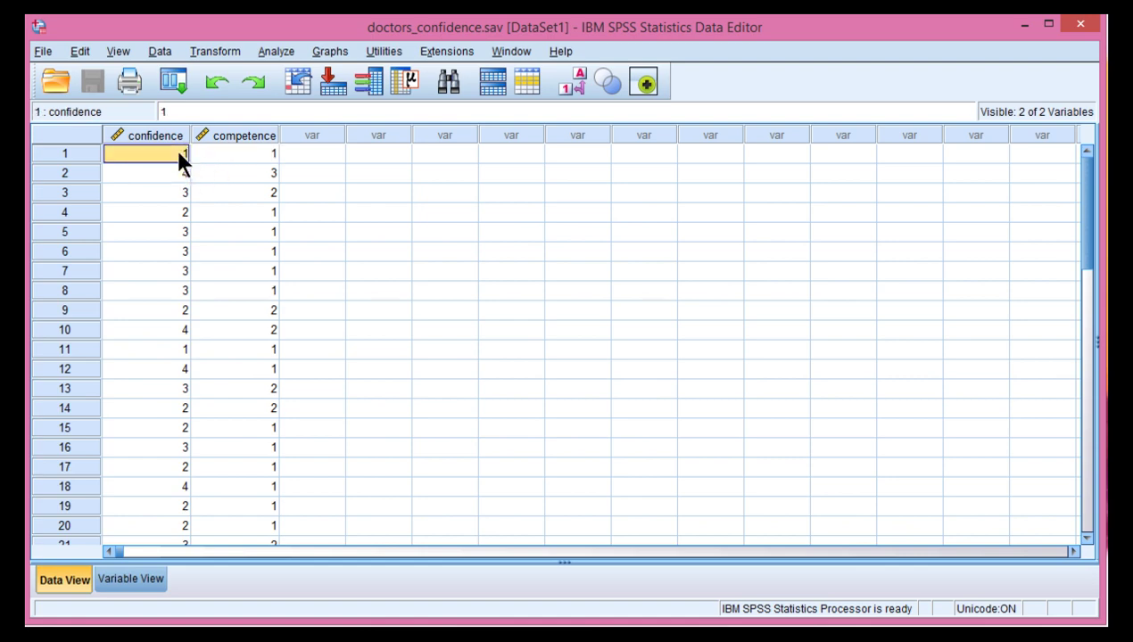
{"action": "left_click", "coordinate": [219, 155]}
{"action": "left_click", "coordinate": [188, 157]}
{"action": "left_click", "coordinate": [214, 169]}
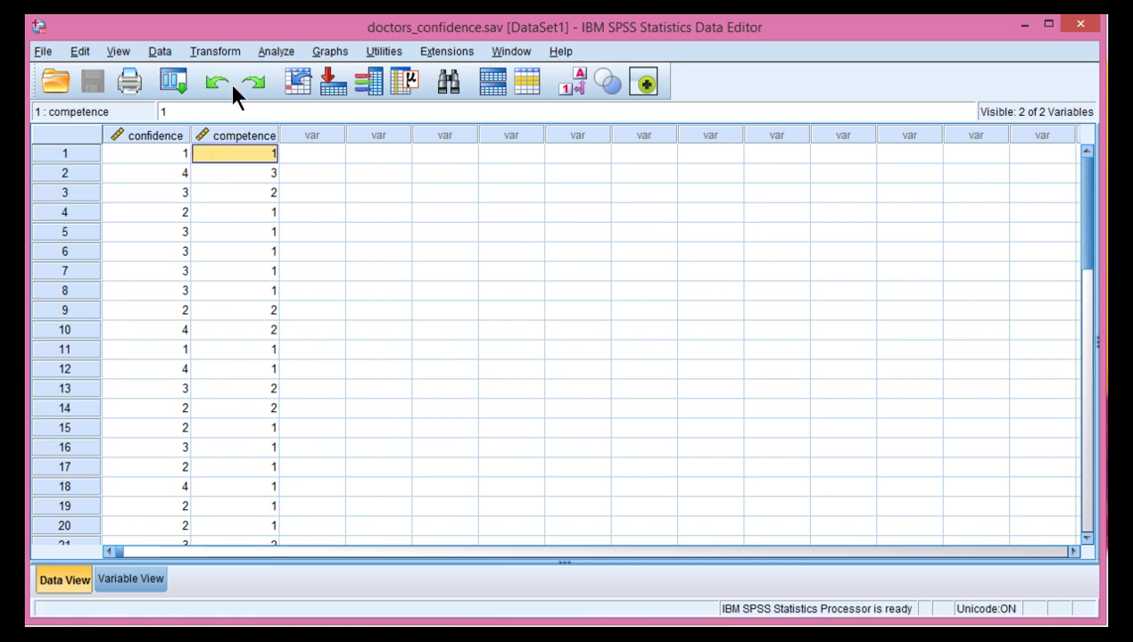
{"action": "key", "text": "Left"}
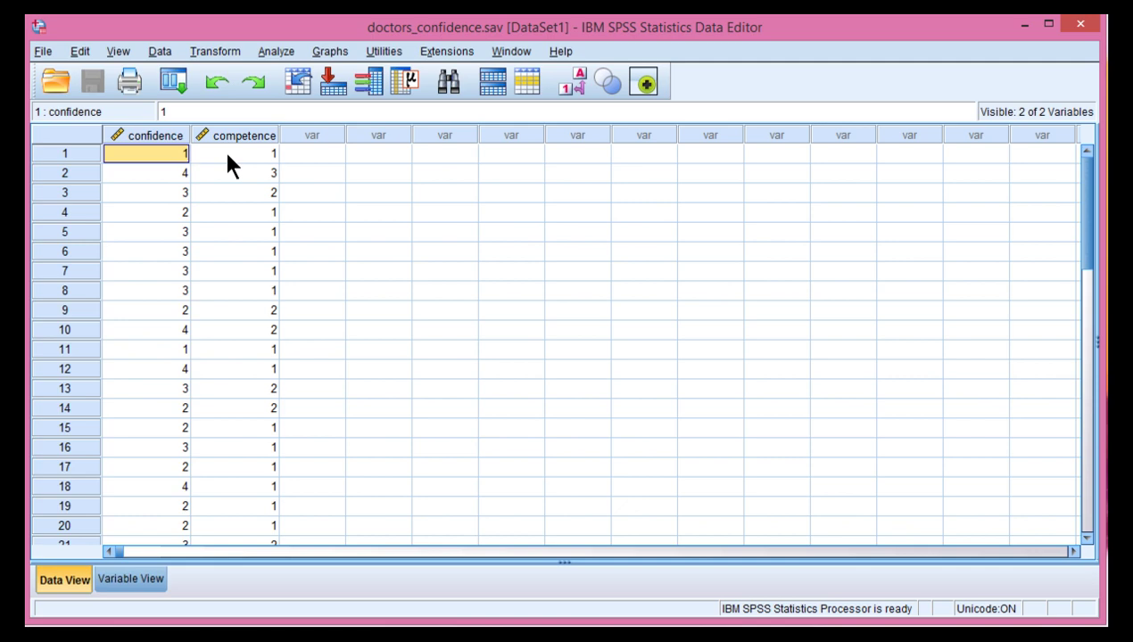
{"action": "left_click", "coordinate": [183, 171]}
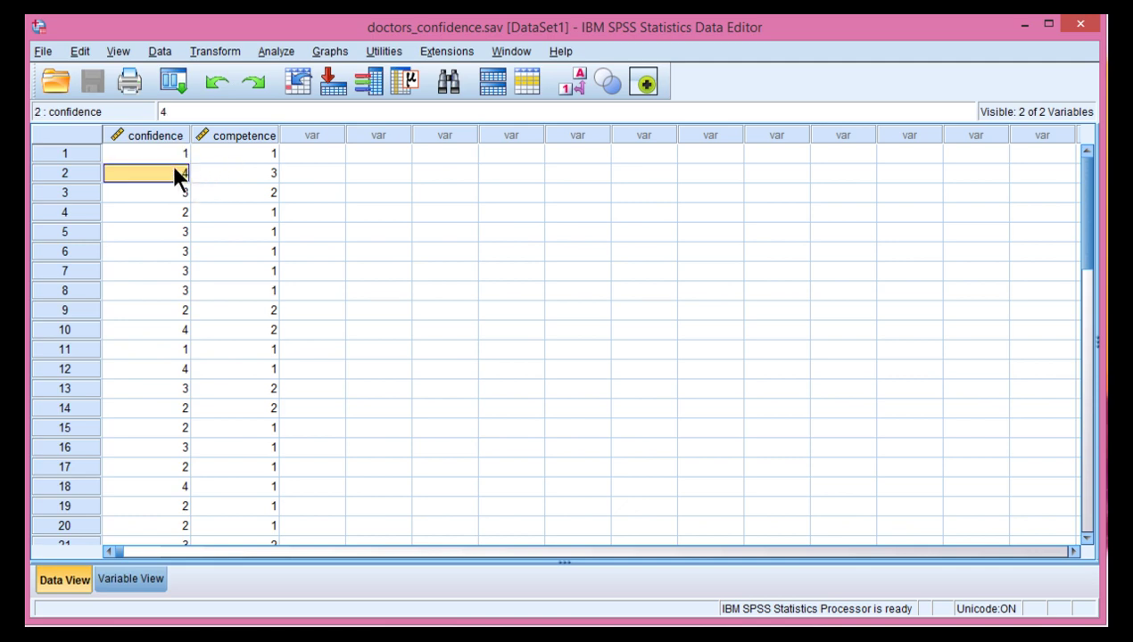
{"action": "left_click", "coordinate": [173, 158]}
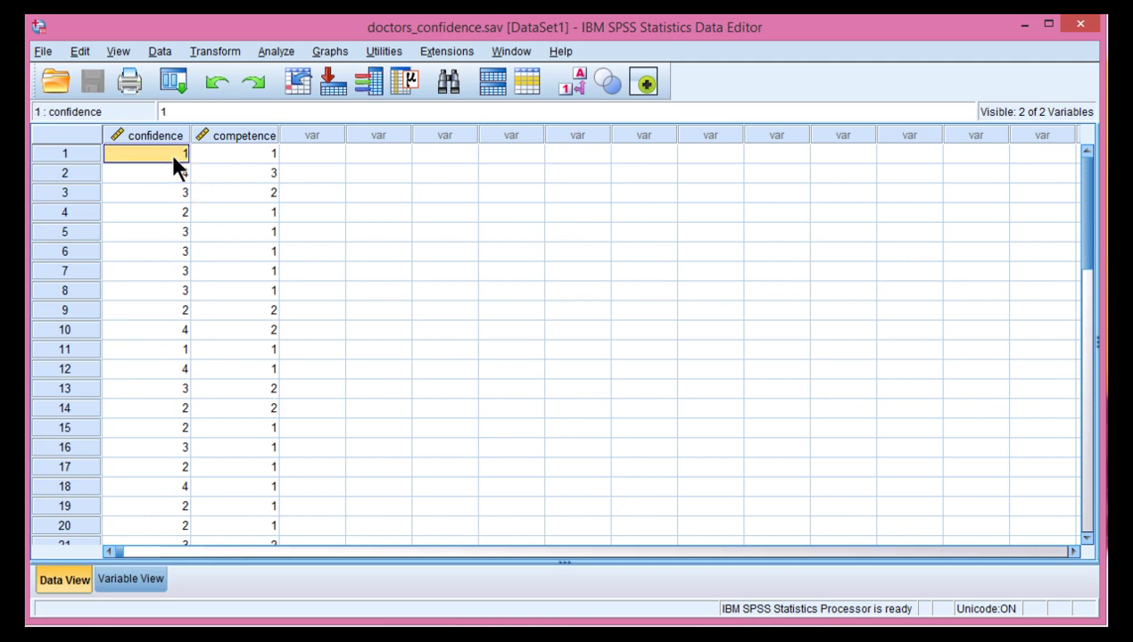
{"action": "left_click", "coordinate": [229, 158]}
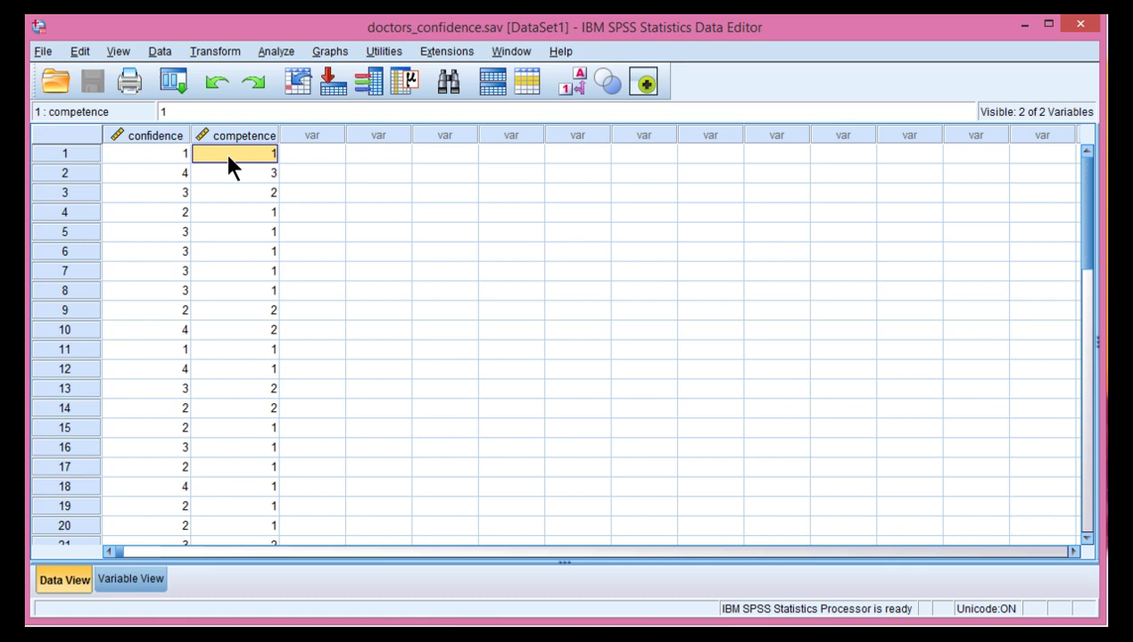
{"action": "left_click", "coordinate": [230, 172]}
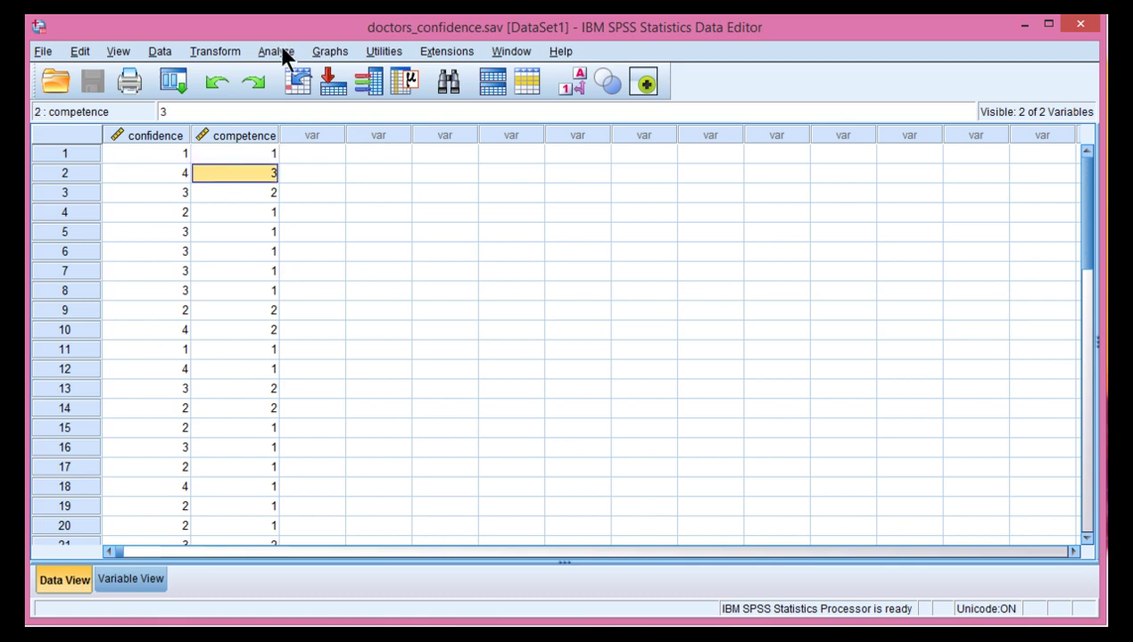
- Run a 2 Related Samples Wilcoxon test pairing confidence with competence, Sign test unchecked
{"action": "left_click", "coordinate": [282, 51]}
{"action": "mouse_move", "coordinate": [375, 382]}
{"action": "mouse_move", "coordinate": [609, 450]}
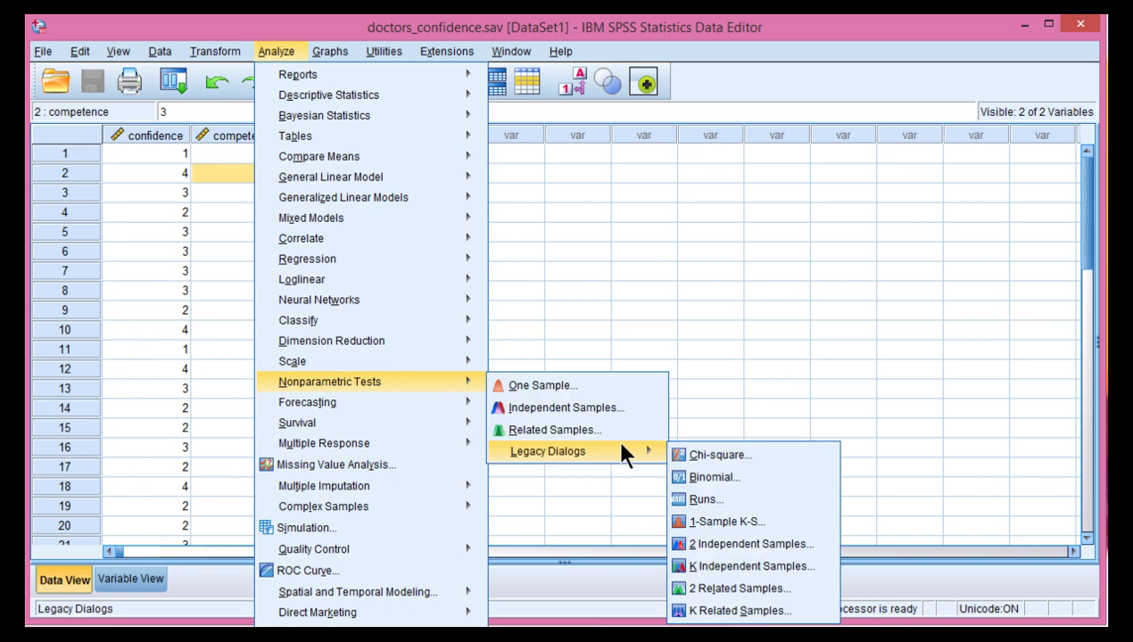
{"action": "left_click", "coordinate": [718, 580]}
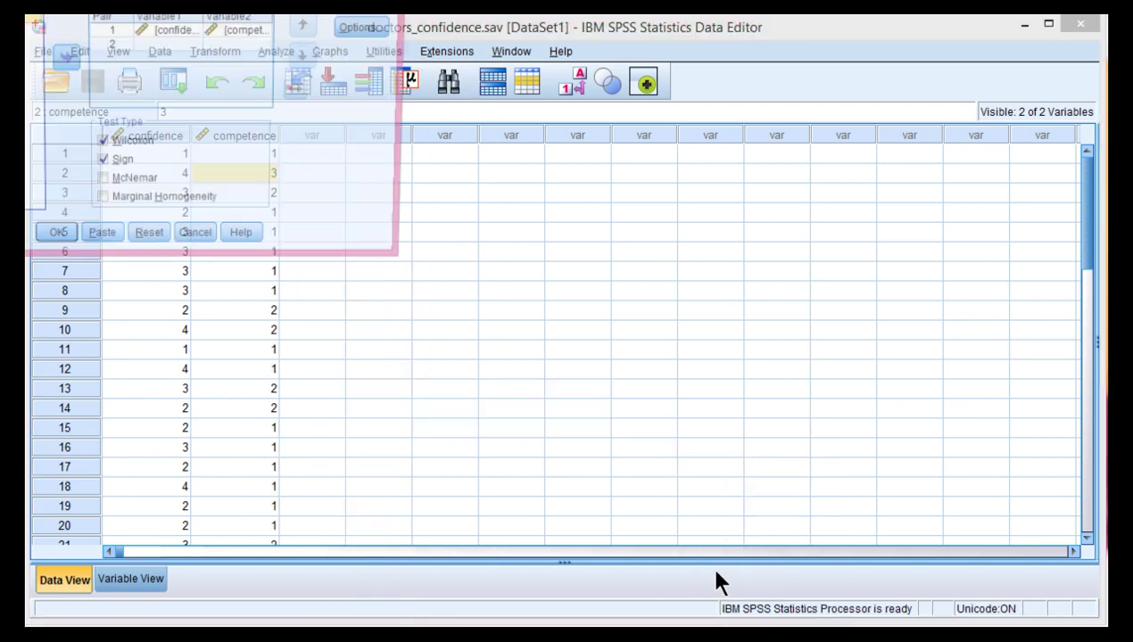
{"action": "left_click", "coordinate": [296, 215]}
{"action": "left_click", "coordinate": [192, 190]}
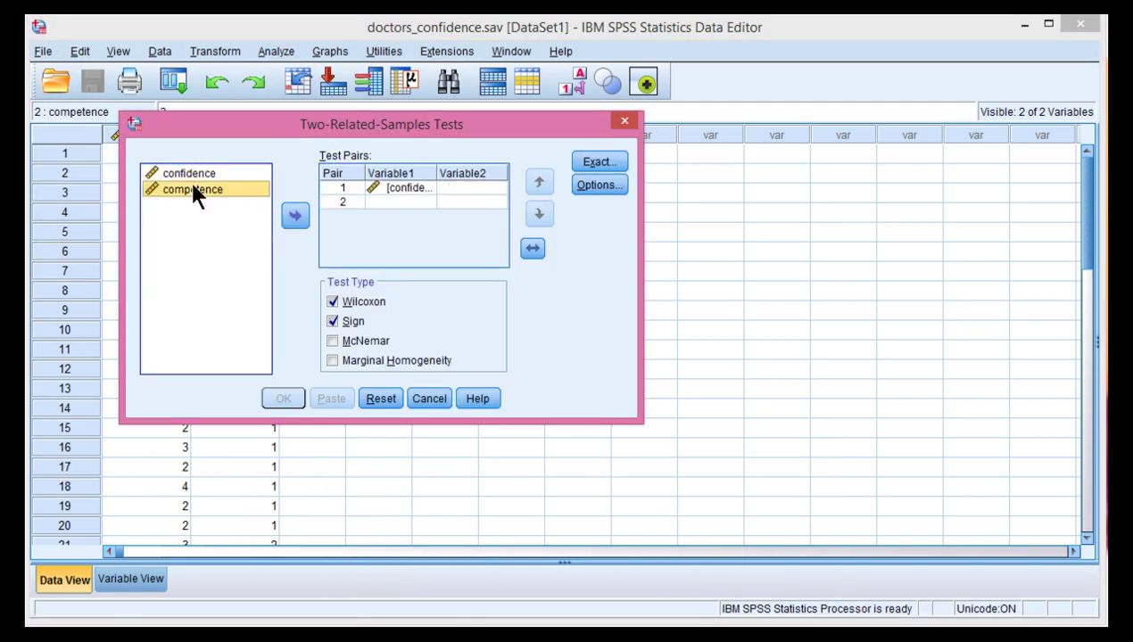
{"action": "left_click", "coordinate": [297, 216]}
{"action": "left_click", "coordinate": [335, 317]}
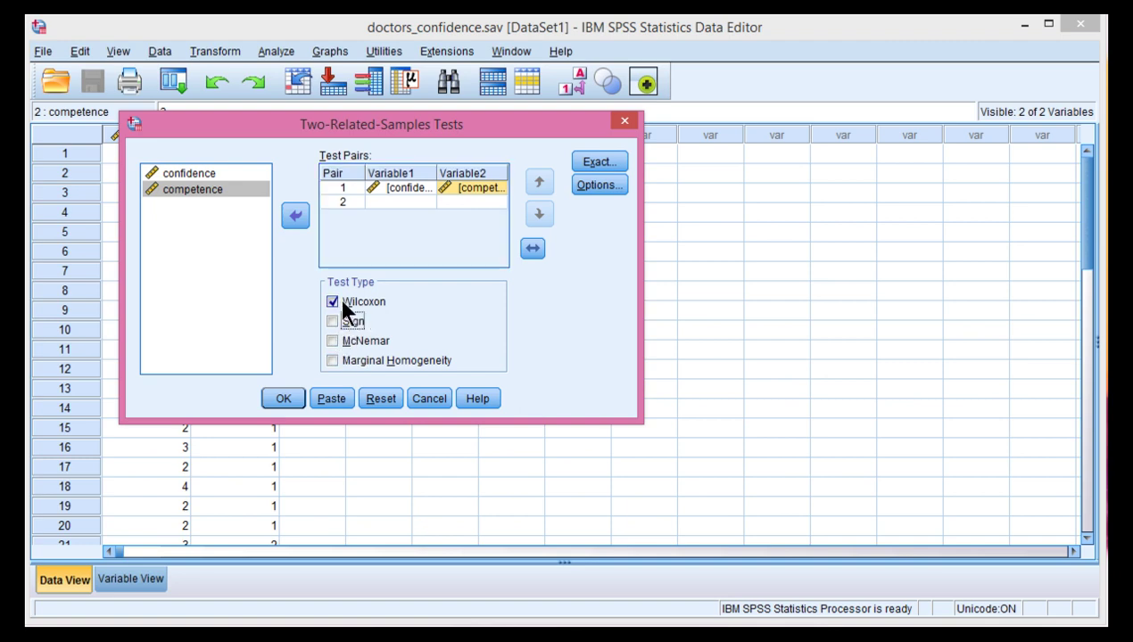
{"action": "left_click", "coordinate": [292, 398]}
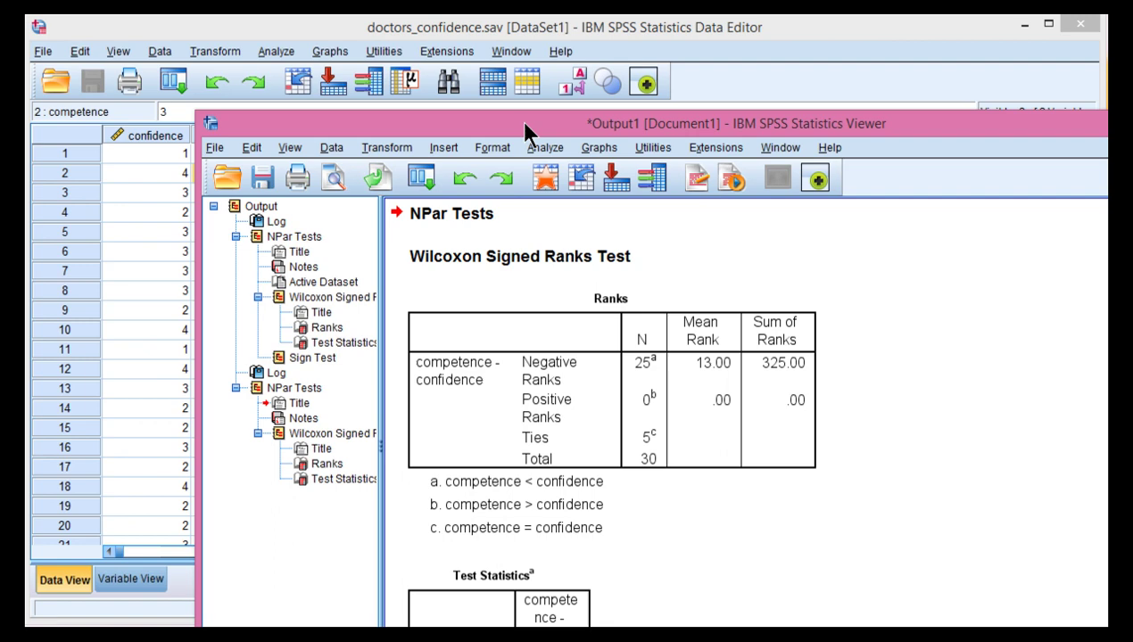
- Open the Wilcoxon Test Statistics table for editing and bring up the .000 significance cell's properties
{"action": "left_click_drag", "start_coordinate": [525, 134], "coordinate": [366, 38]}
{"action": "scroll", "coordinate": [495, 346], "scroll_direction": "down", "scroll_amount": 3}
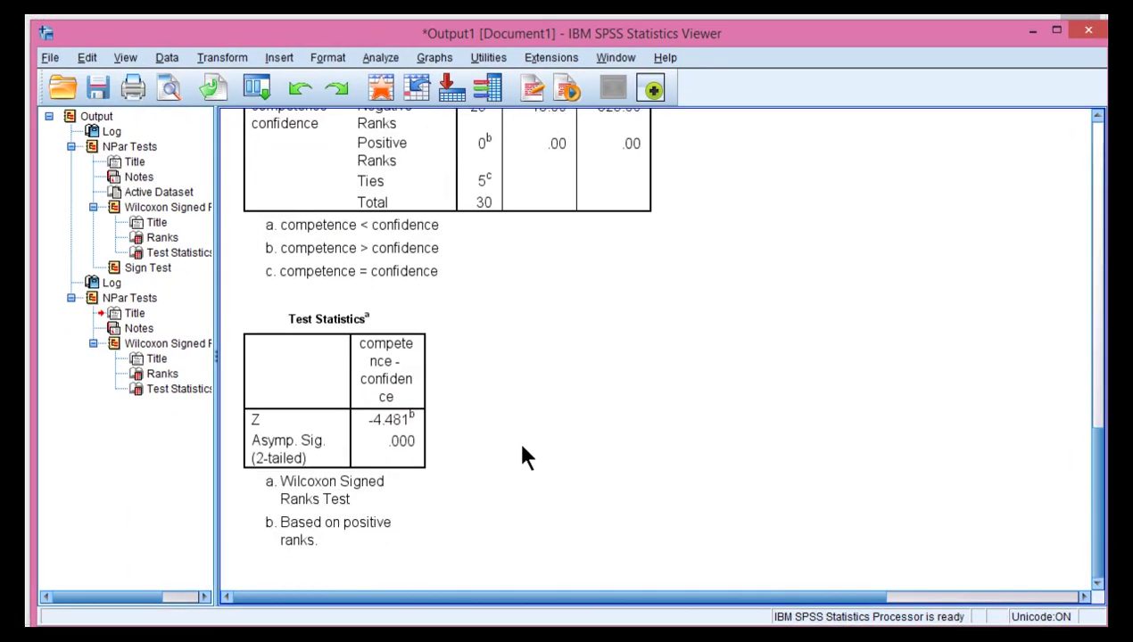
{"action": "left_click", "coordinate": [411, 459]}
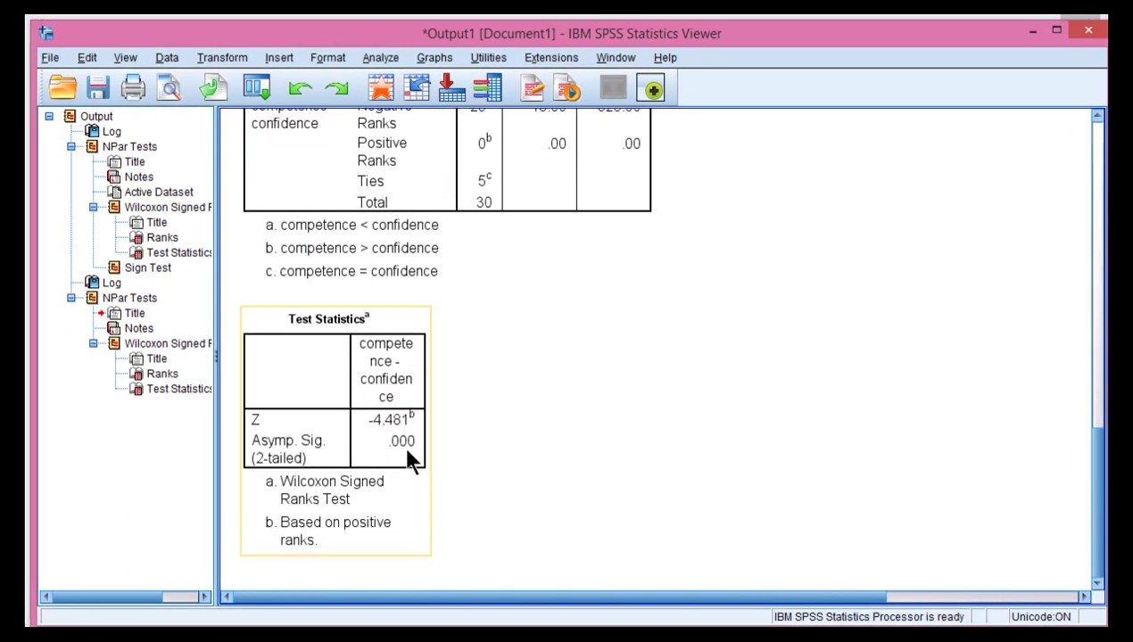
{"action": "double_click", "coordinate": [410, 459]}
{"action": "left_click", "coordinate": [408, 455]}
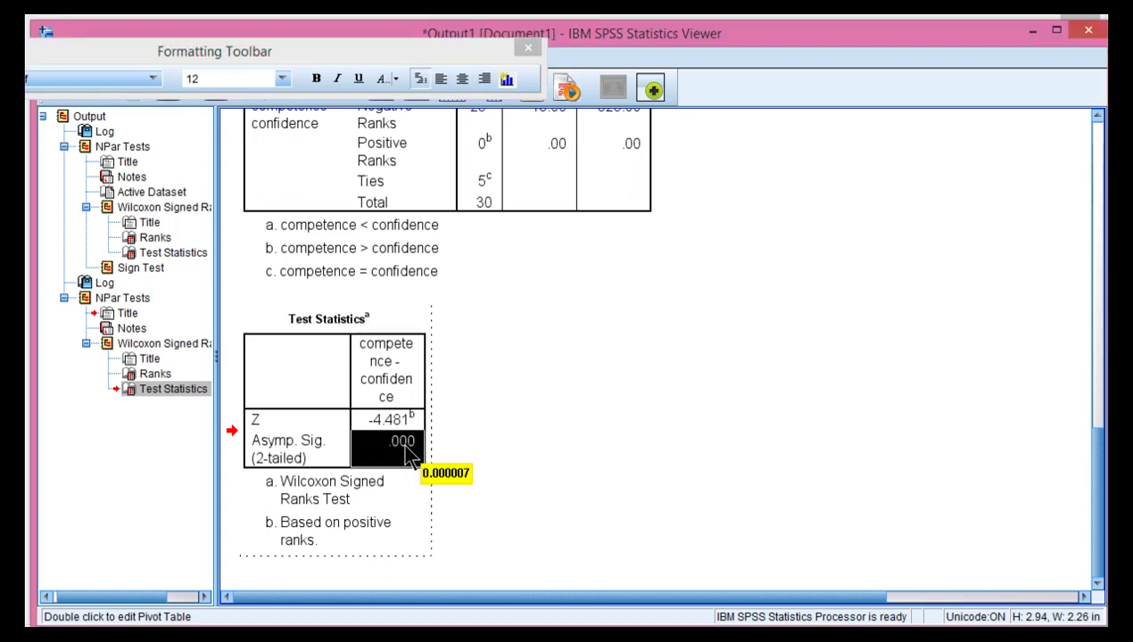
{"action": "right_click", "coordinate": [404, 448]}
{"action": "key", "text": "Escape"}
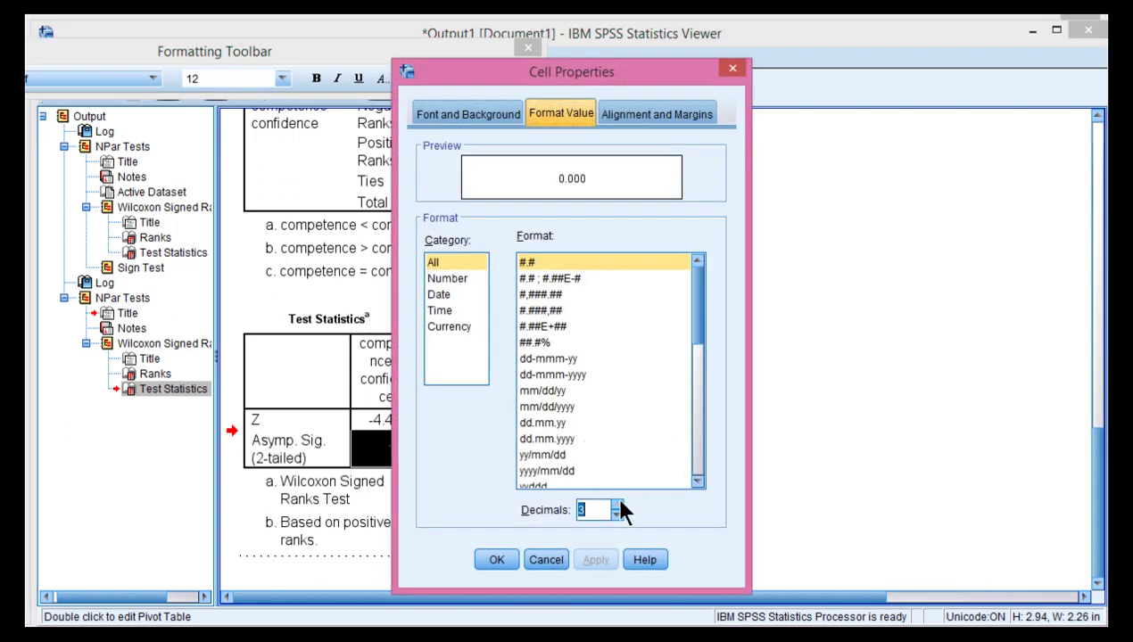
- Format the significance cell with 10 decimals so it reads .000007
{"action": "left_click", "coordinate": [615, 505]}
{"action": "left_click", "coordinate": [616, 504]}
{"action": "left_click", "coordinate": [616, 505]}
{"action": "left_click", "coordinate": [616, 505]}
{"action": "left_click", "coordinate": [615, 505]}
{"action": "left_click", "coordinate": [616, 504]}
{"action": "left_click", "coordinate": [615, 505]}
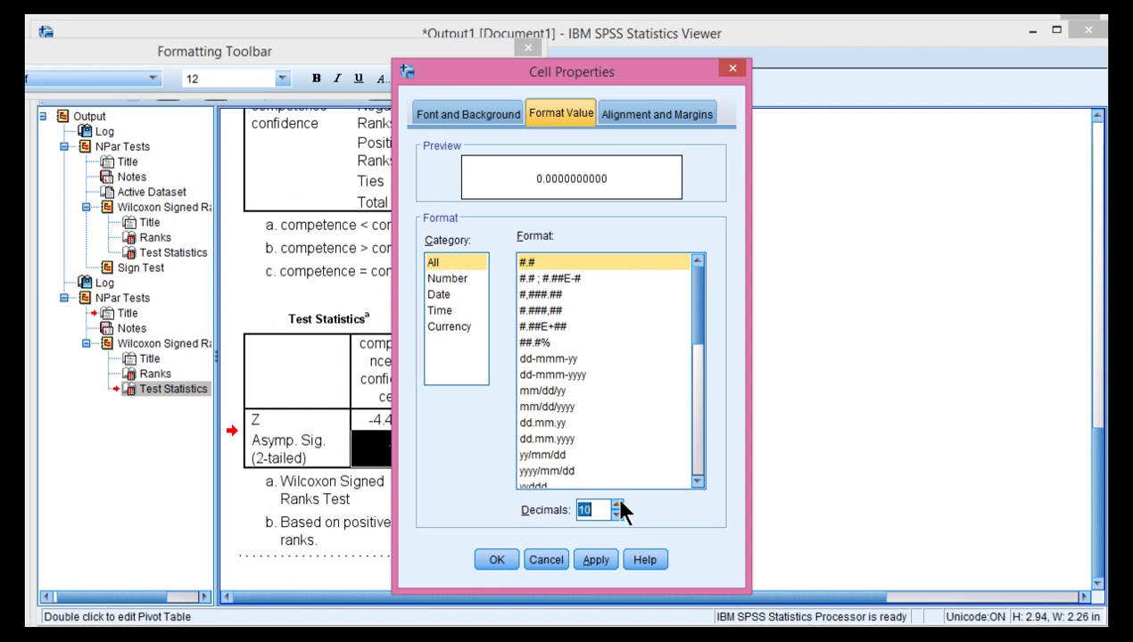
{"action": "left_click", "coordinate": [596, 560]}
{"action": "left_click", "coordinate": [497, 559]}
{"action": "left_click", "coordinate": [535, 518]}
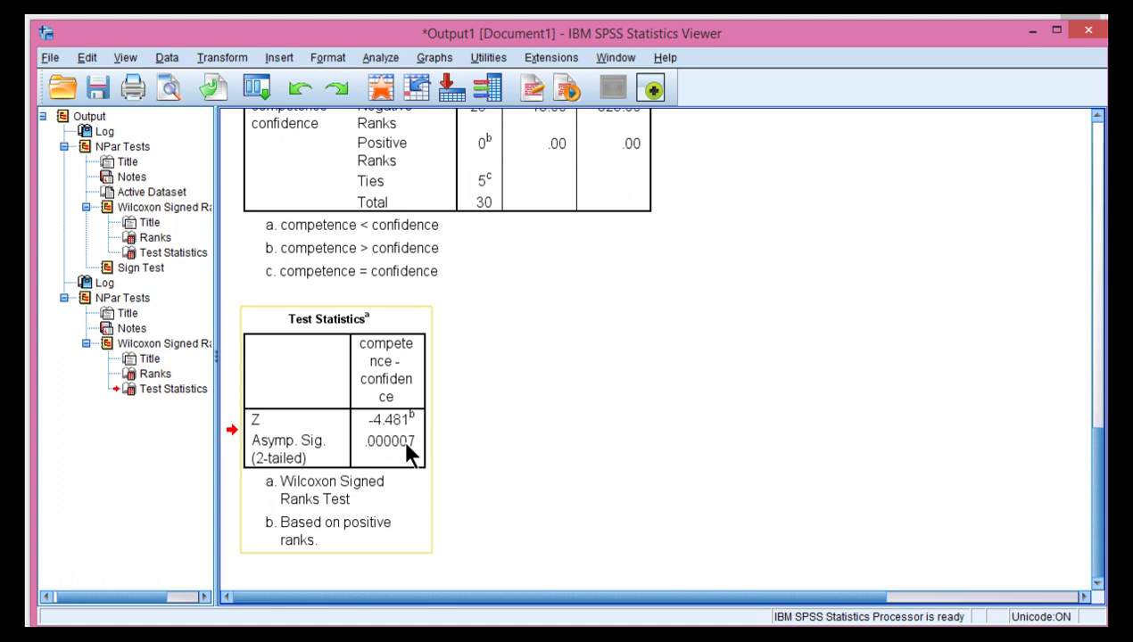
{"action": "left_click", "coordinate": [513, 430]}
{"action": "left_click", "coordinate": [392, 59]}
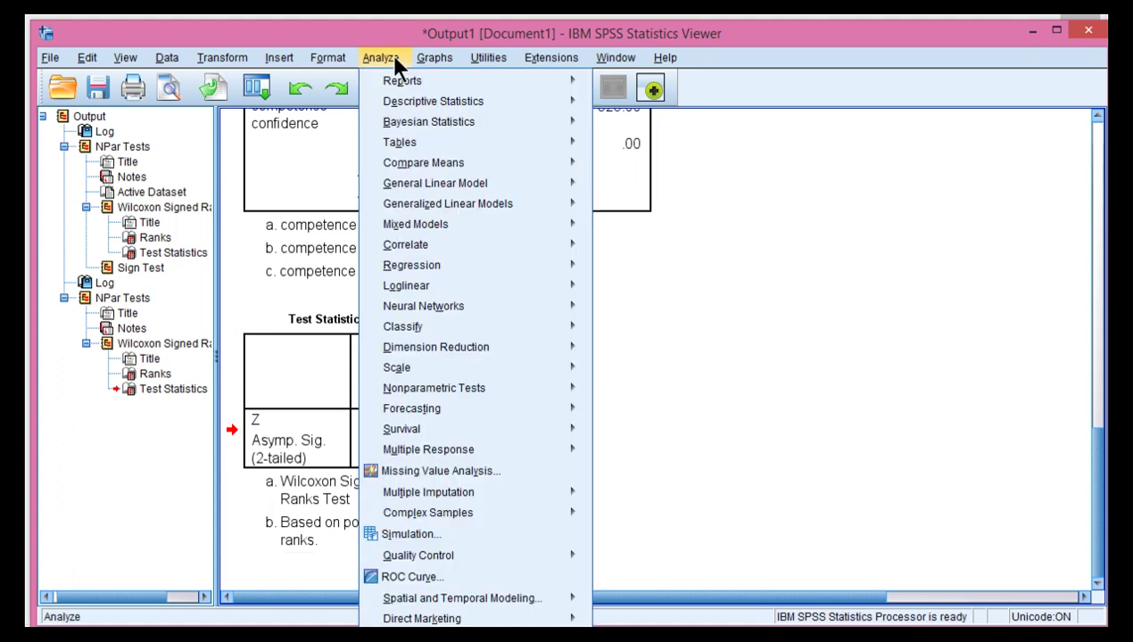
- In K Related Samples, move confidence and competence to Test Variables and tick Kendall's W
{"action": "left_click", "coordinate": [384, 59]}
{"action": "left_click", "coordinate": [383, 59]}
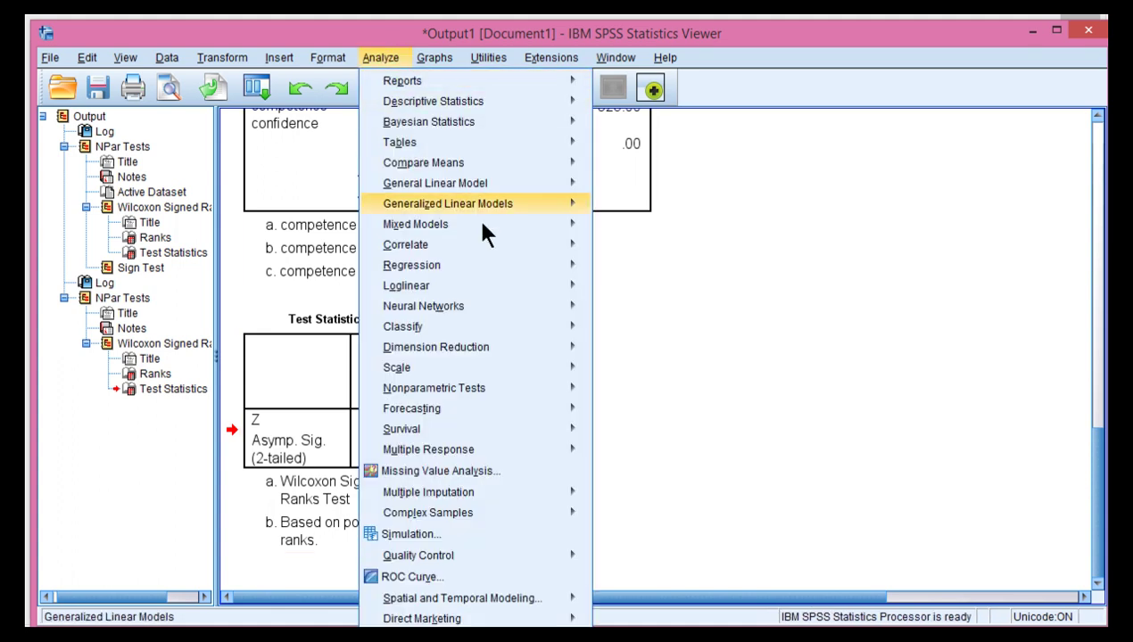
{"action": "mouse_move", "coordinate": [526, 393]}
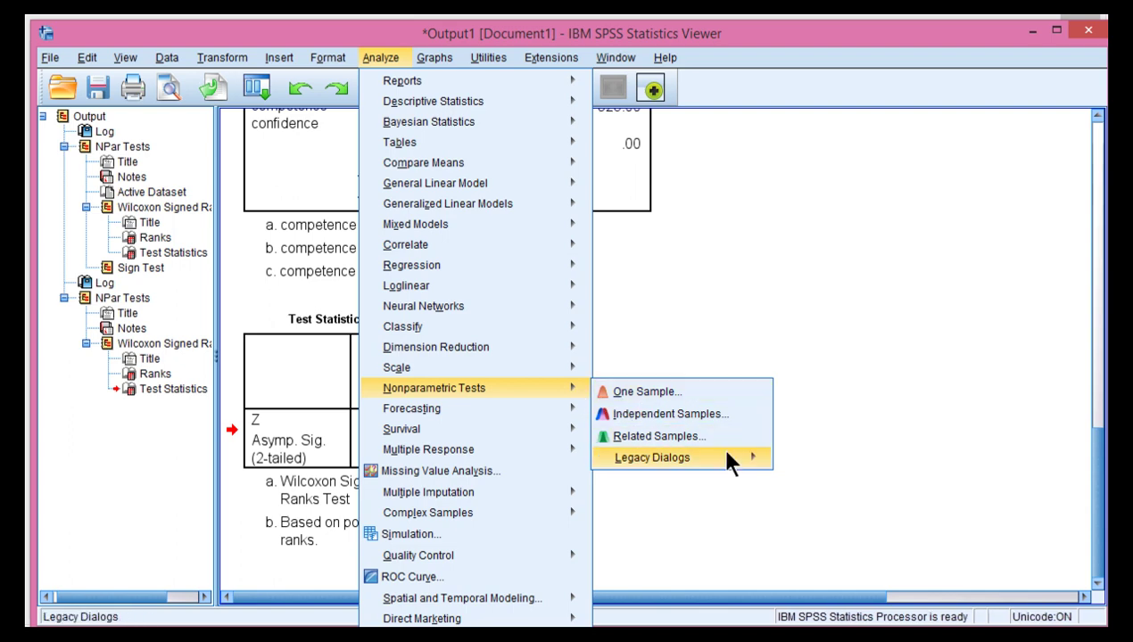
{"action": "mouse_move", "coordinate": [733, 459]}
{"action": "left_click", "coordinate": [837, 617]}
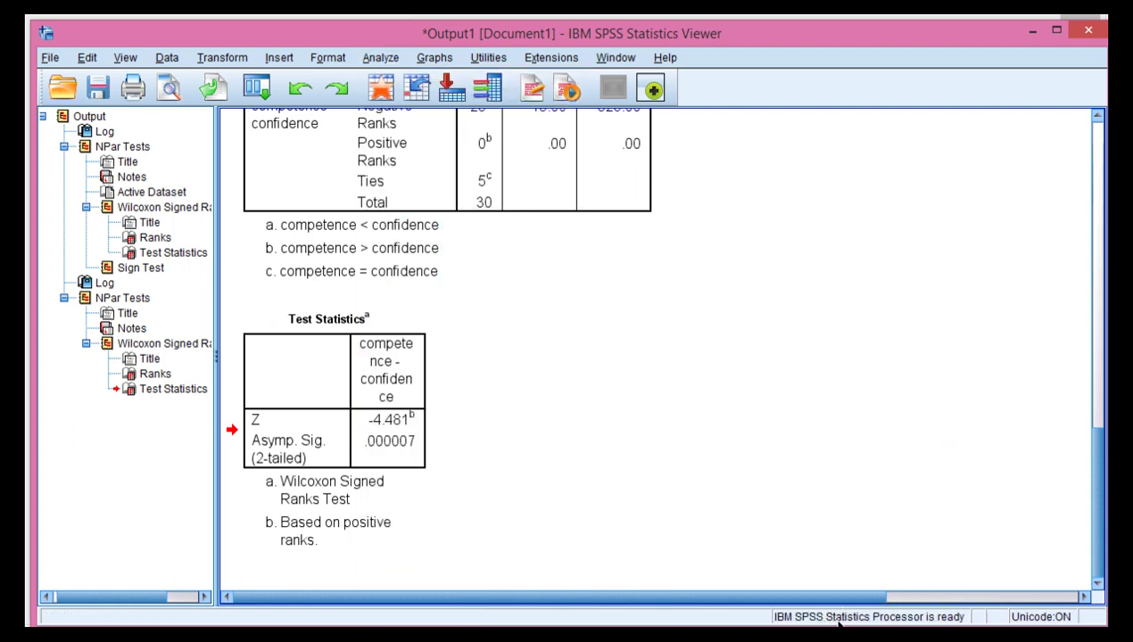
{"action": "left_click", "coordinate": [612, 351], "text": "shift"}
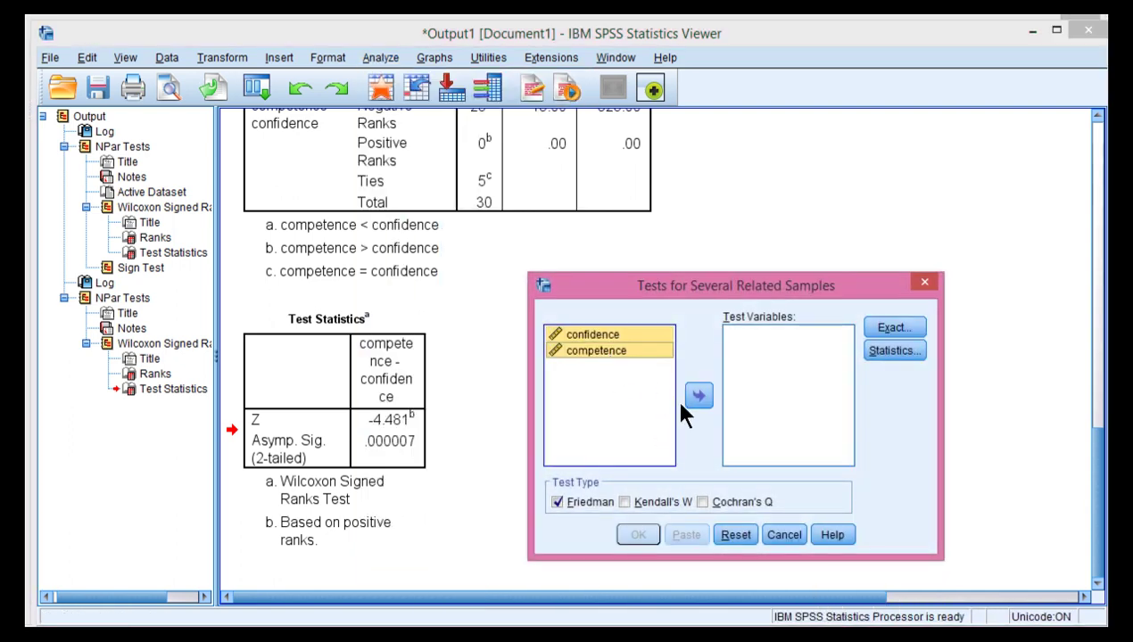
{"action": "left_click", "coordinate": [697, 400]}
{"action": "left_click", "coordinate": [648, 504]}
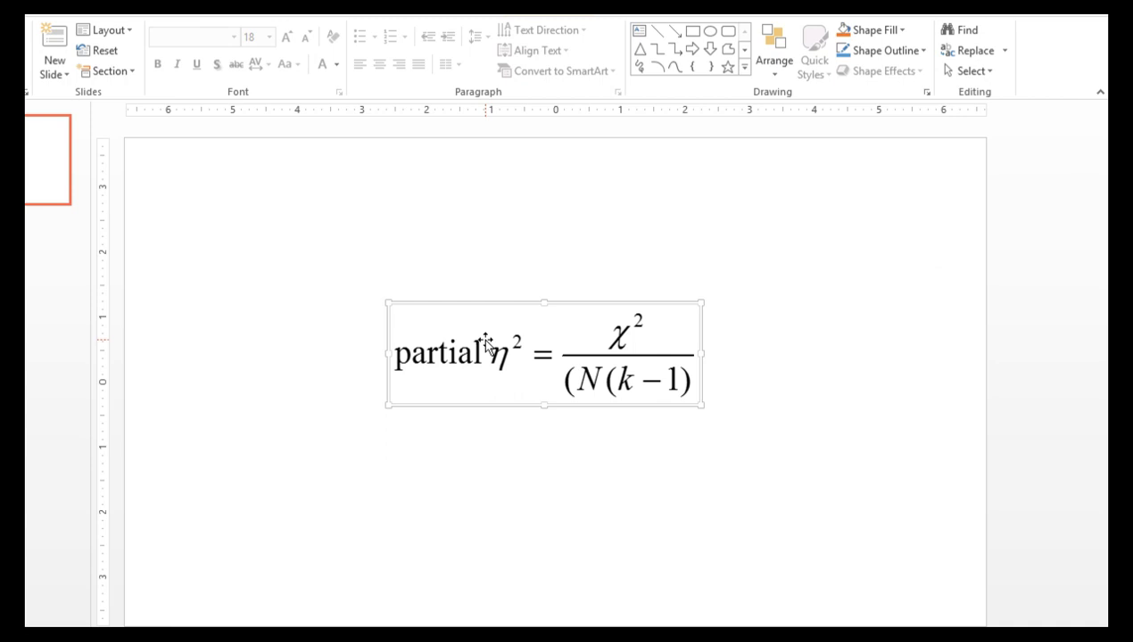
{"action": "left_click", "coordinate": [518, 423]}
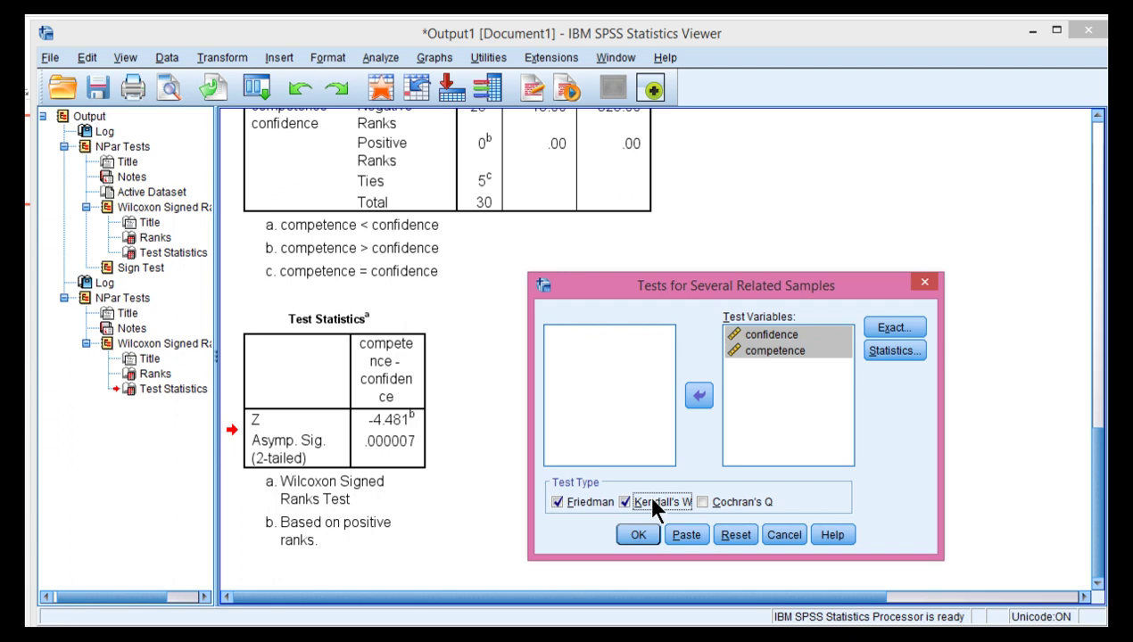
- Run the Friedman and Kendall's W tests and open the Friedman .000 significance cell's format settings
{"action": "left_click", "coordinate": [642, 533]}
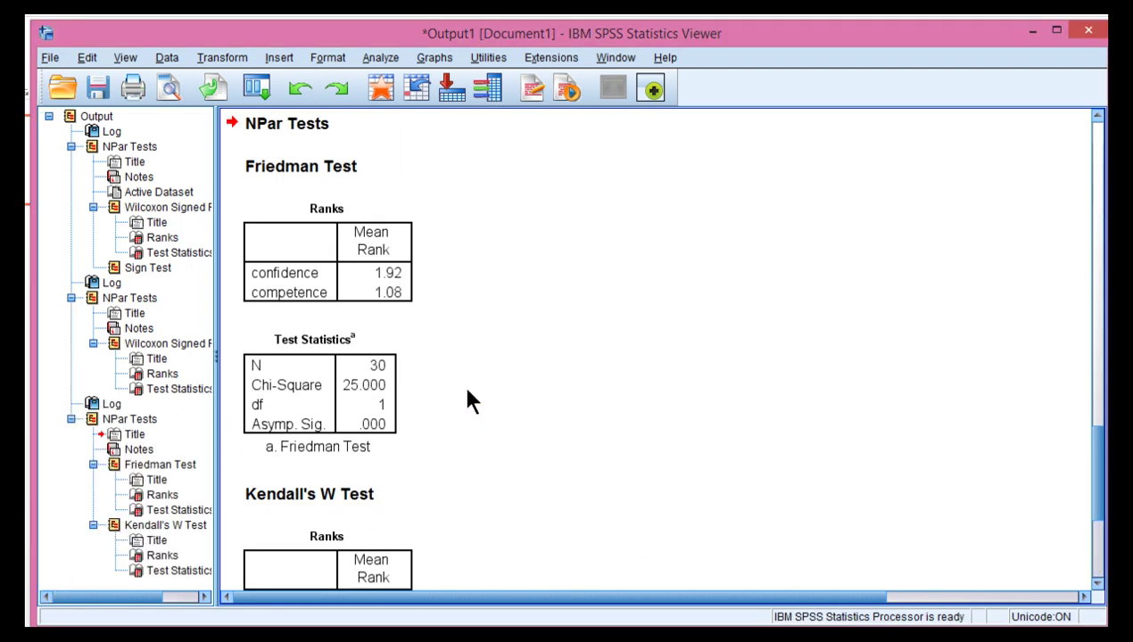
{"action": "left_click", "coordinate": [270, 427]}
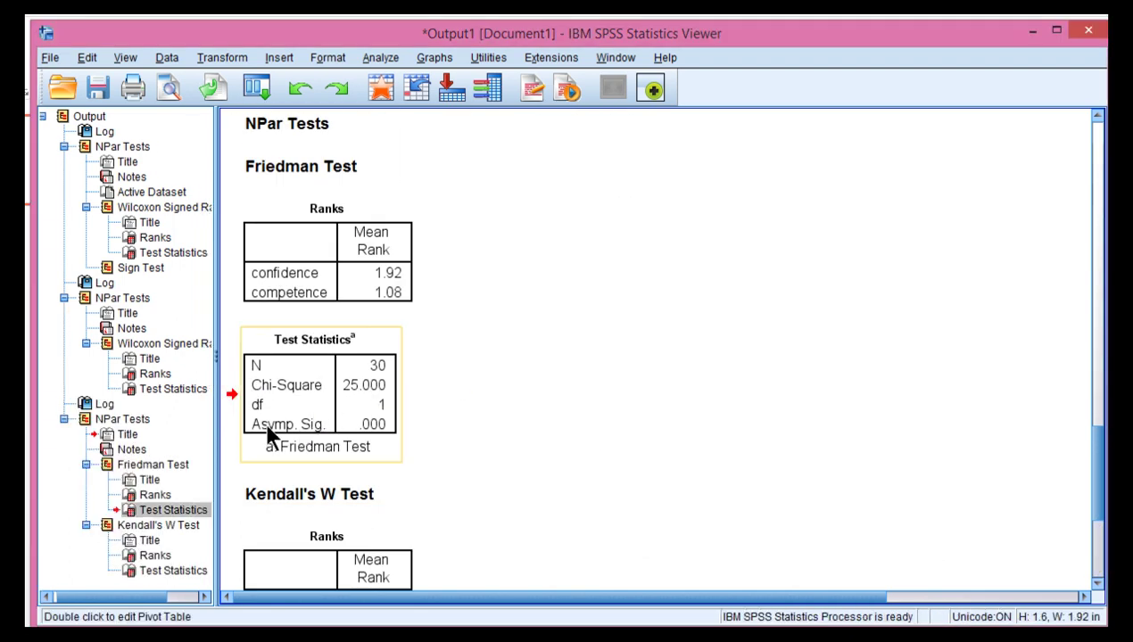
{"action": "double_click", "coordinate": [378, 426]}
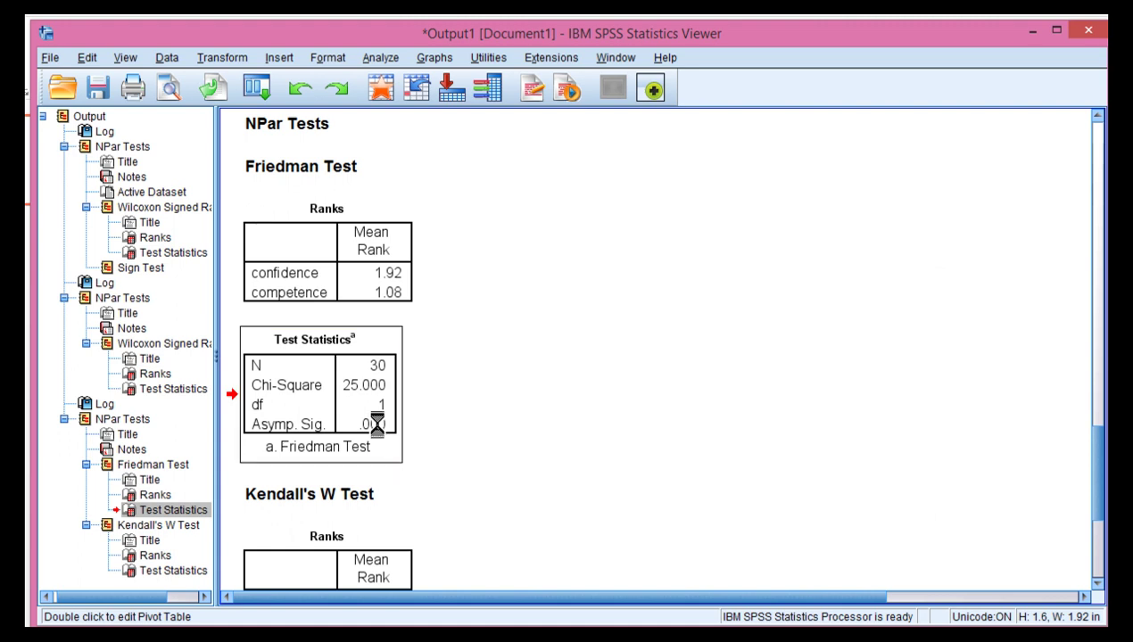
{"action": "right_click", "coordinate": [378, 426]}
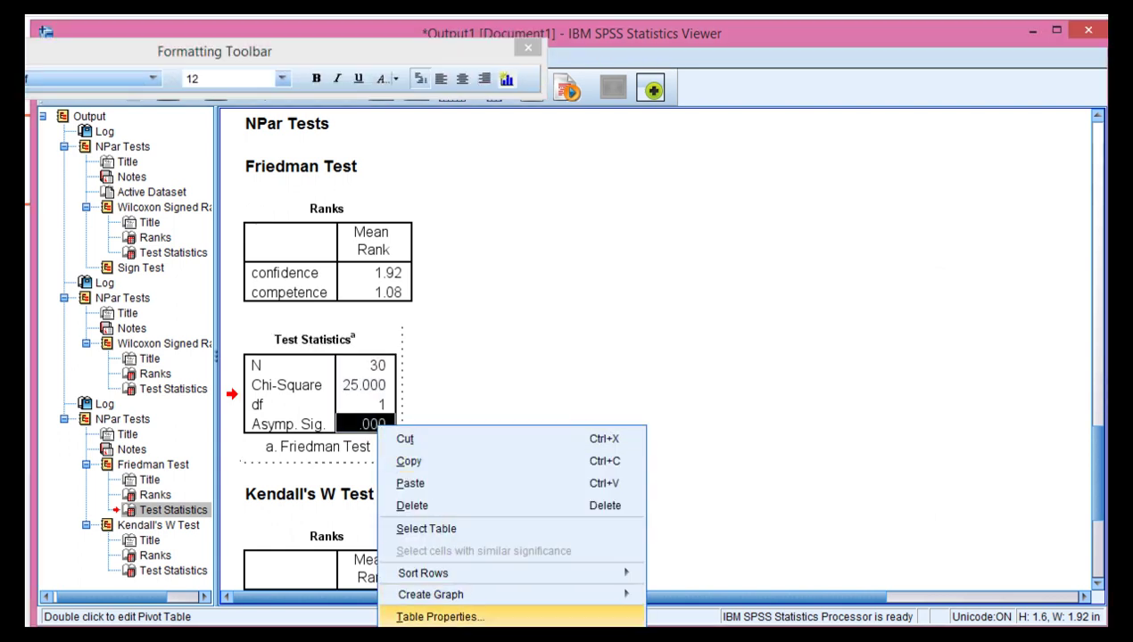
{"action": "left_click", "coordinate": [442, 622]}
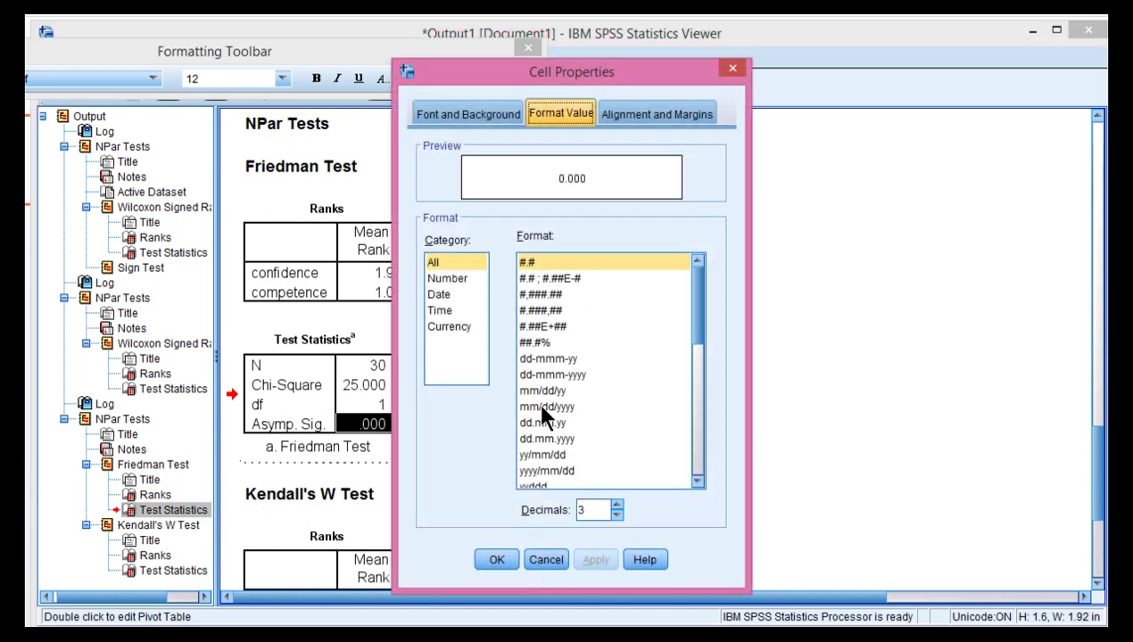
- Set the Friedman significance to 6 decimals so it reads .000001
{"action": "left_click", "coordinate": [615, 505]}
{"action": "left_click", "coordinate": [615, 505]}
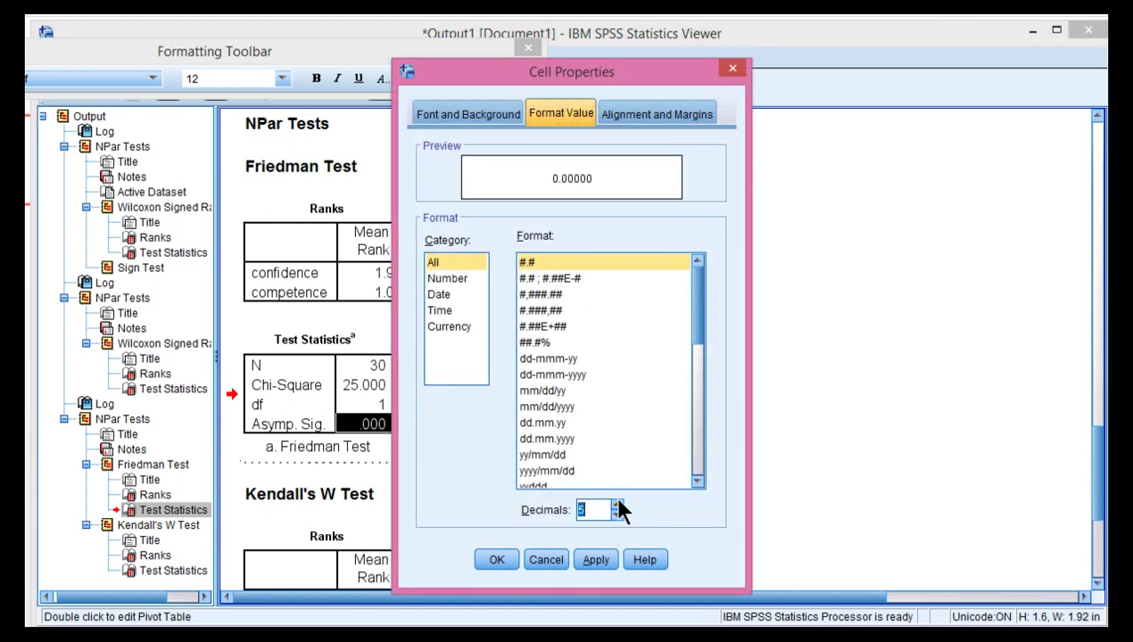
{"action": "left_click", "coordinate": [615, 505]}
{"action": "left_click", "coordinate": [614, 505]}
{"action": "type", "text": "6"}
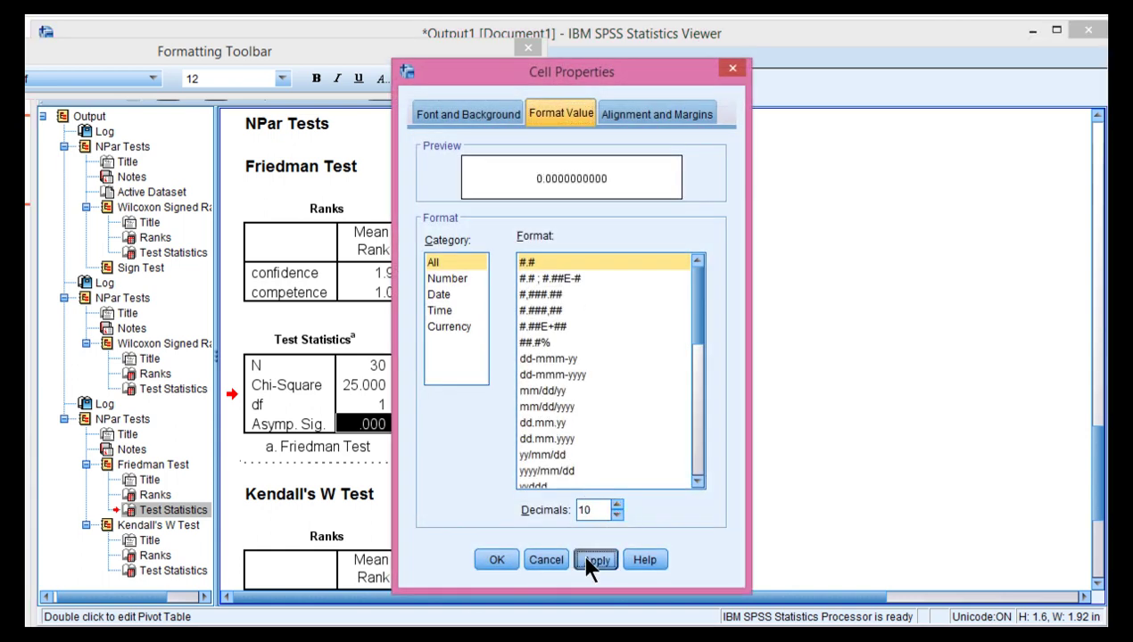
{"action": "left_click", "coordinate": [591, 557]}
{"action": "left_click", "coordinate": [497, 559]}
{"action": "left_click", "coordinate": [571, 465]}
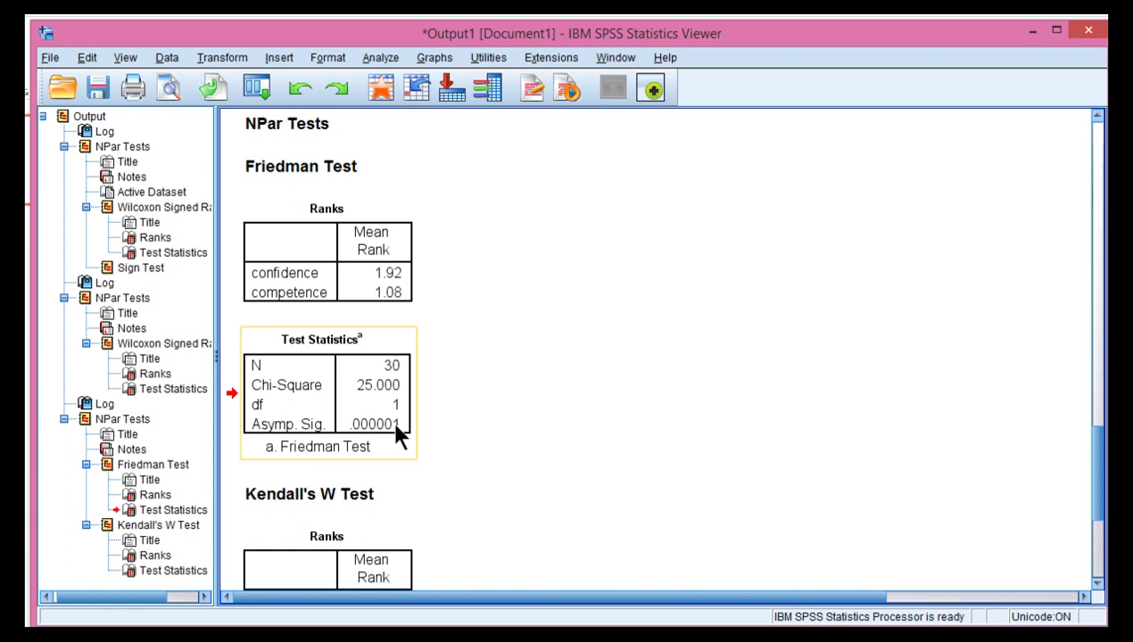
{"action": "left_click", "coordinate": [425, 447]}
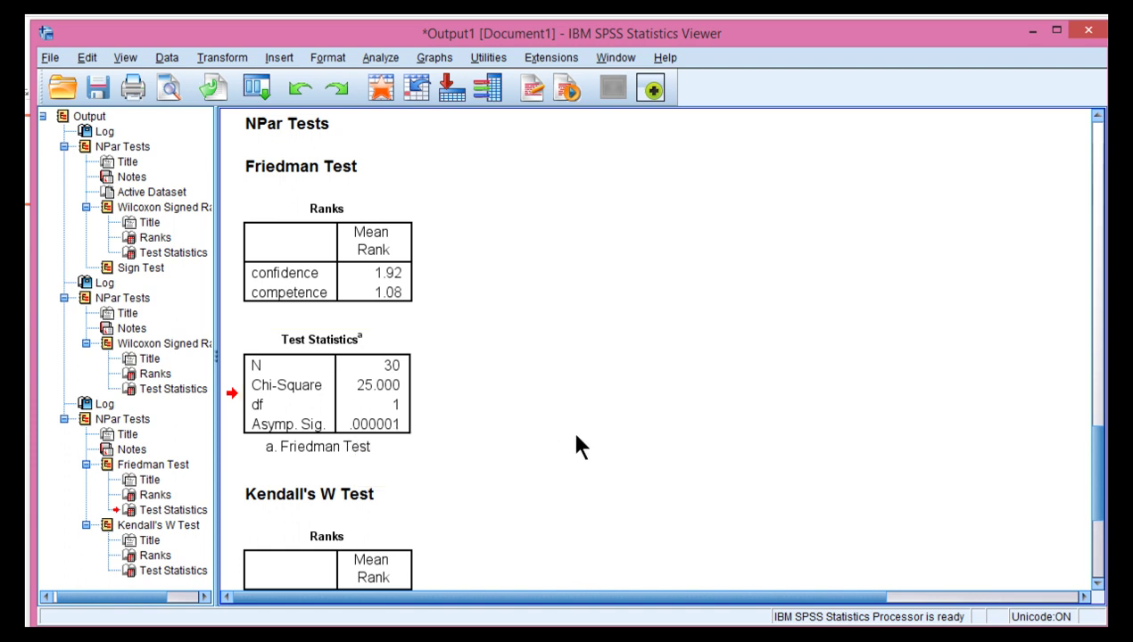
{"action": "left_click", "coordinate": [388, 430]}
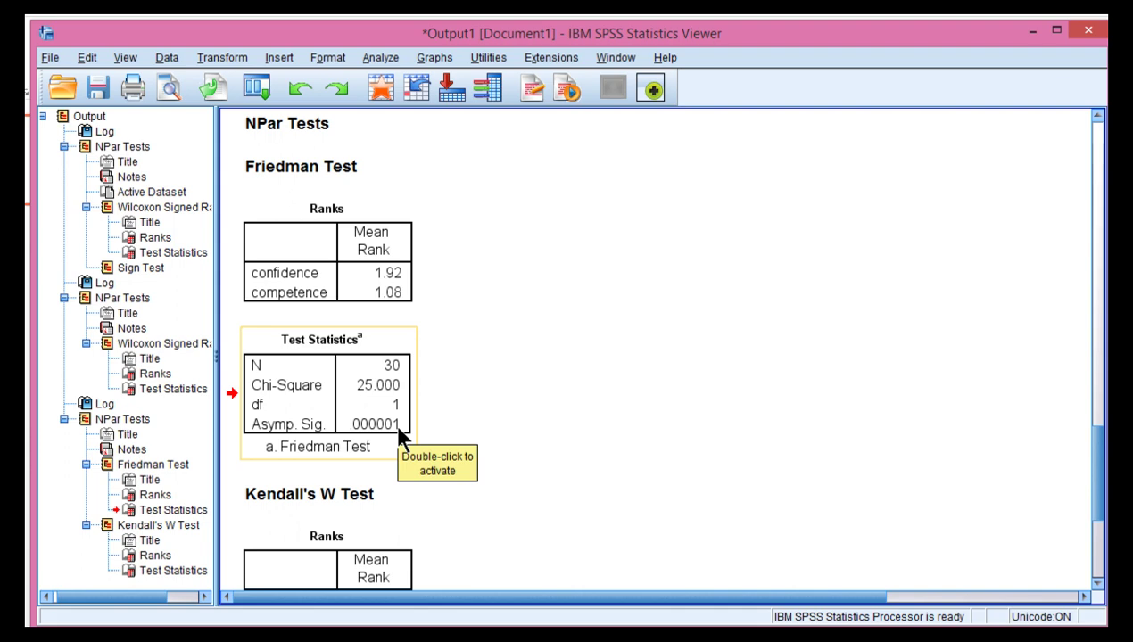
{"action": "scroll", "coordinate": [419, 446], "scroll_direction": "up", "scroll_amount": 10}
{"action": "scroll", "coordinate": [428, 450], "scroll_direction": "down", "scroll_amount": 3}
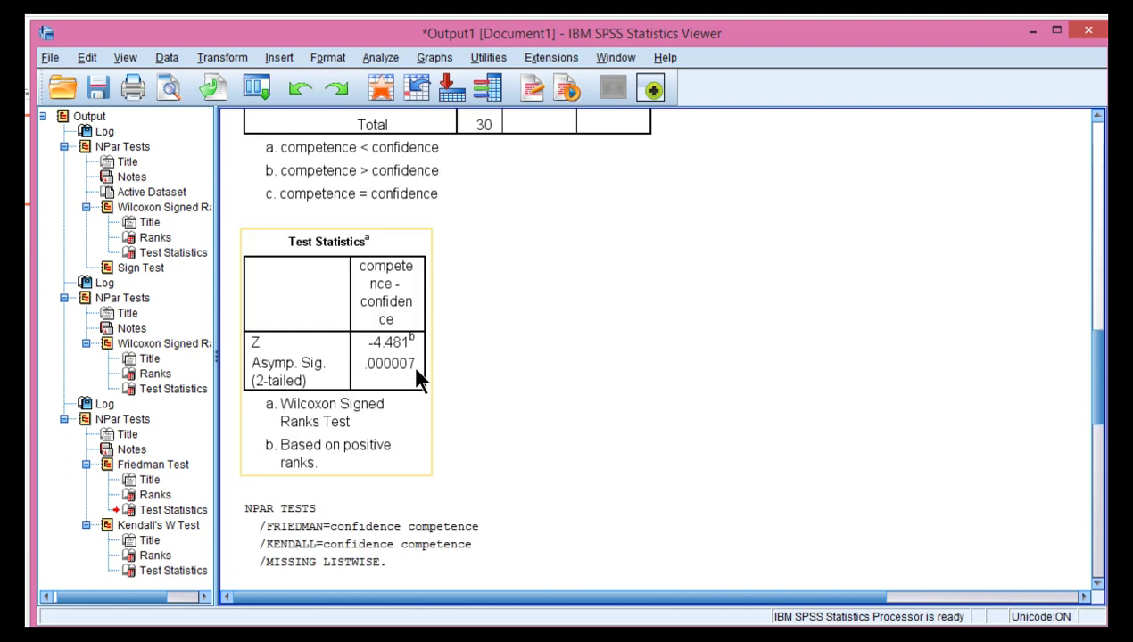
{"action": "scroll", "coordinate": [416, 376], "scroll_direction": "down", "scroll_amount": 9}
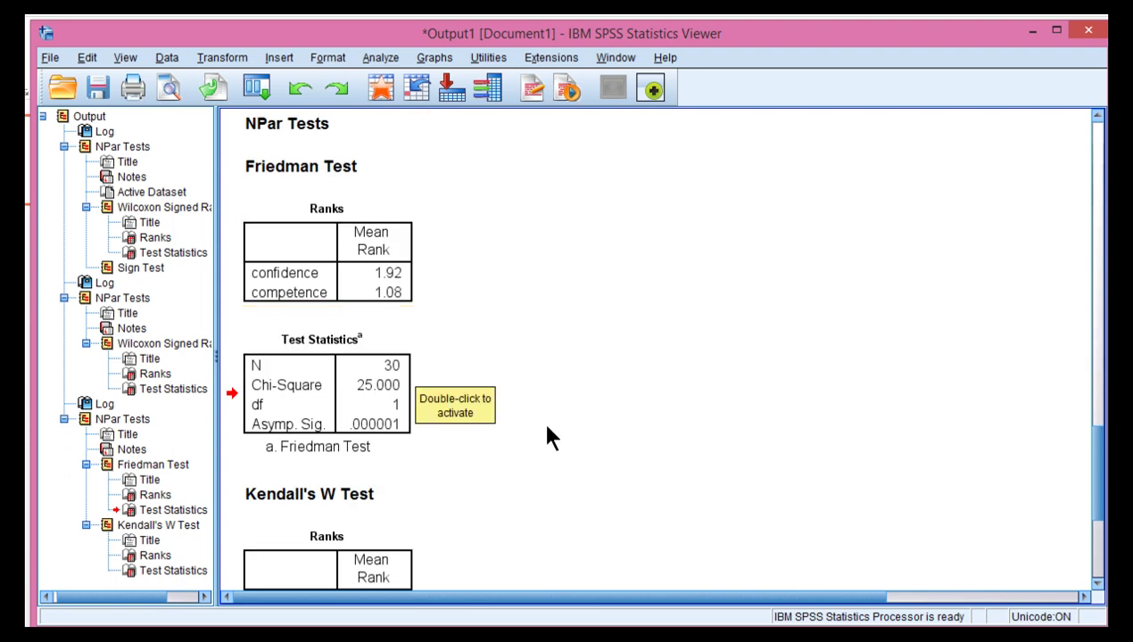
{"action": "scroll", "coordinate": [416, 392], "scroll_direction": "up", "scroll_amount": 9}
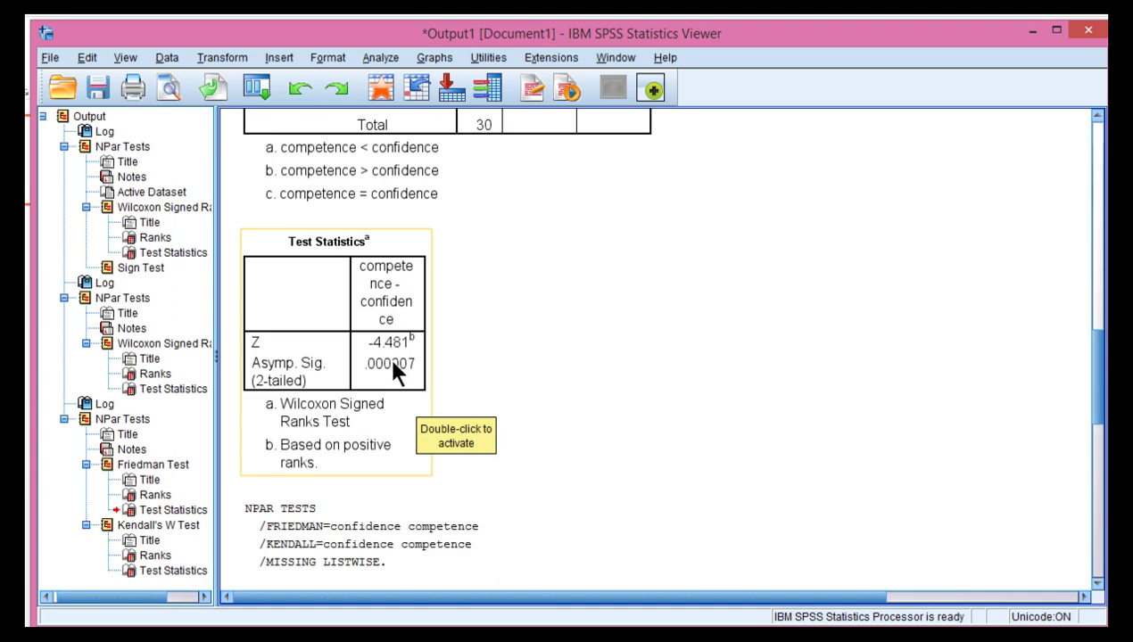
{"action": "scroll", "coordinate": [433, 423], "scroll_direction": "down", "scroll_amount": 10}
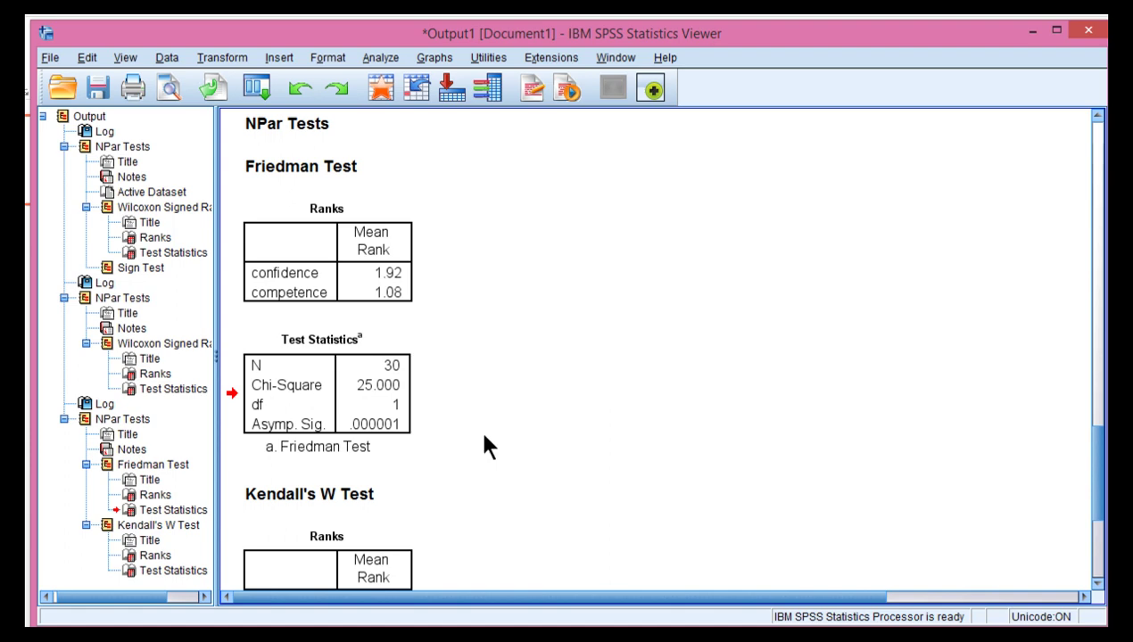
{"action": "scroll", "coordinate": [483, 448], "scroll_direction": "down", "scroll_amount": 5}
{"action": "scroll", "coordinate": [428, 451], "scroll_direction": "down", "scroll_amount": 1}
{"action": "left_click", "coordinate": [384, 445]}
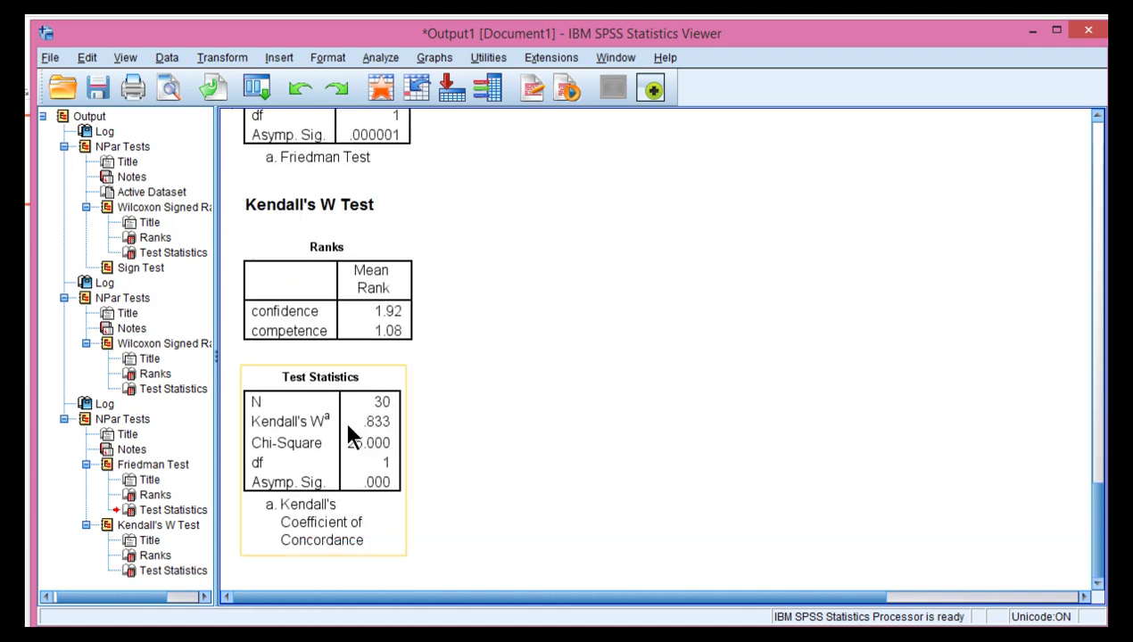
{"action": "left_click", "coordinate": [442, 437]}
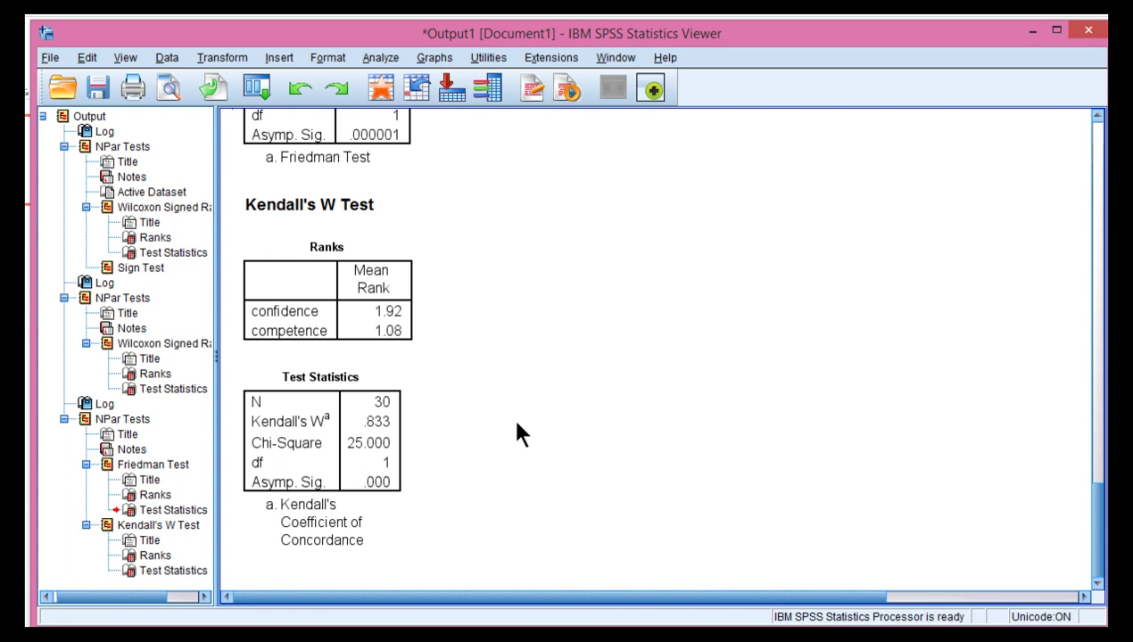
{"action": "left_click", "coordinate": [370, 431]}
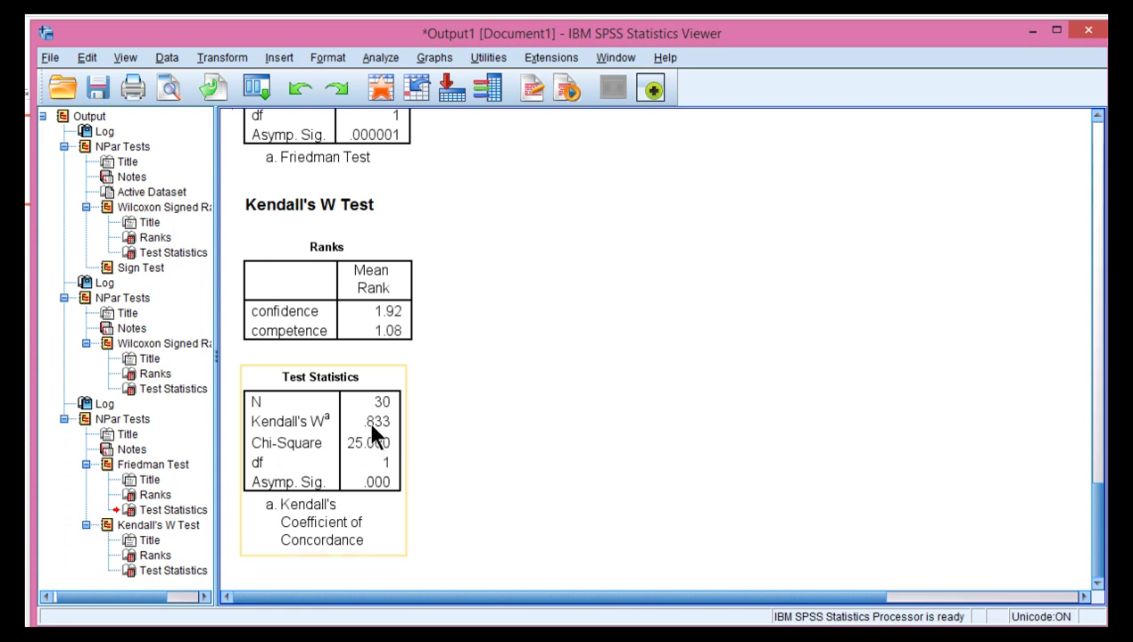
{"action": "left_click", "coordinate": [481, 450]}
{"action": "scroll", "coordinate": [482, 450], "scroll_direction": "up", "scroll_amount": 8}
{"action": "scroll", "coordinate": [482, 451], "scroll_direction": "up", "scroll_amount": 11}
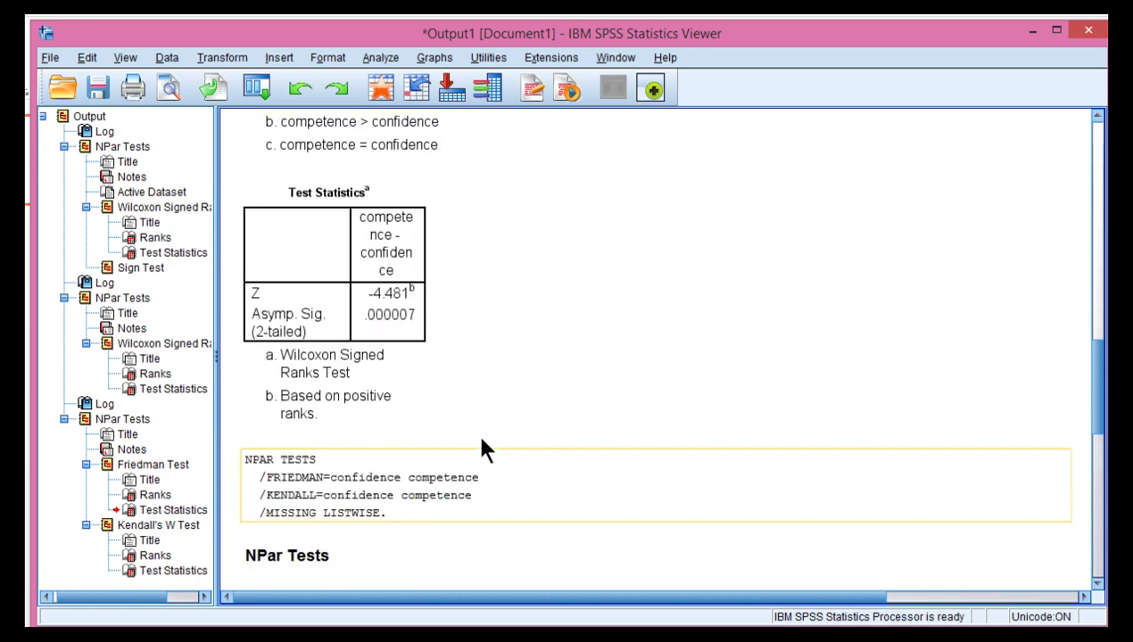
{"action": "scroll", "coordinate": [482, 451], "scroll_direction": "down", "scroll_amount": 2}
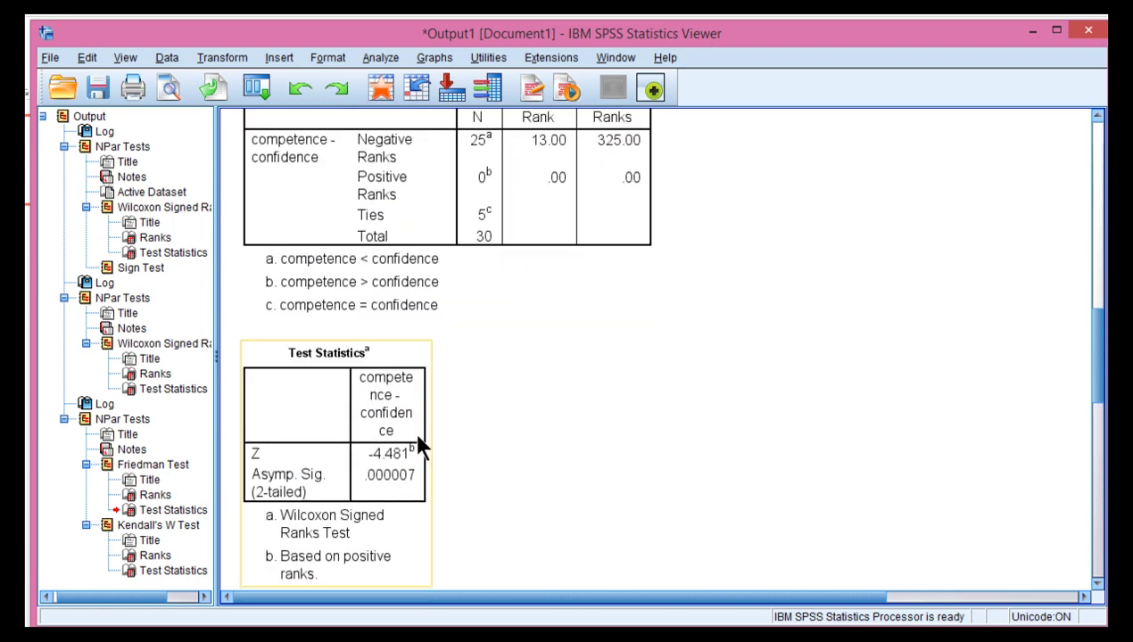
{"action": "left_click", "coordinate": [571, 460]}
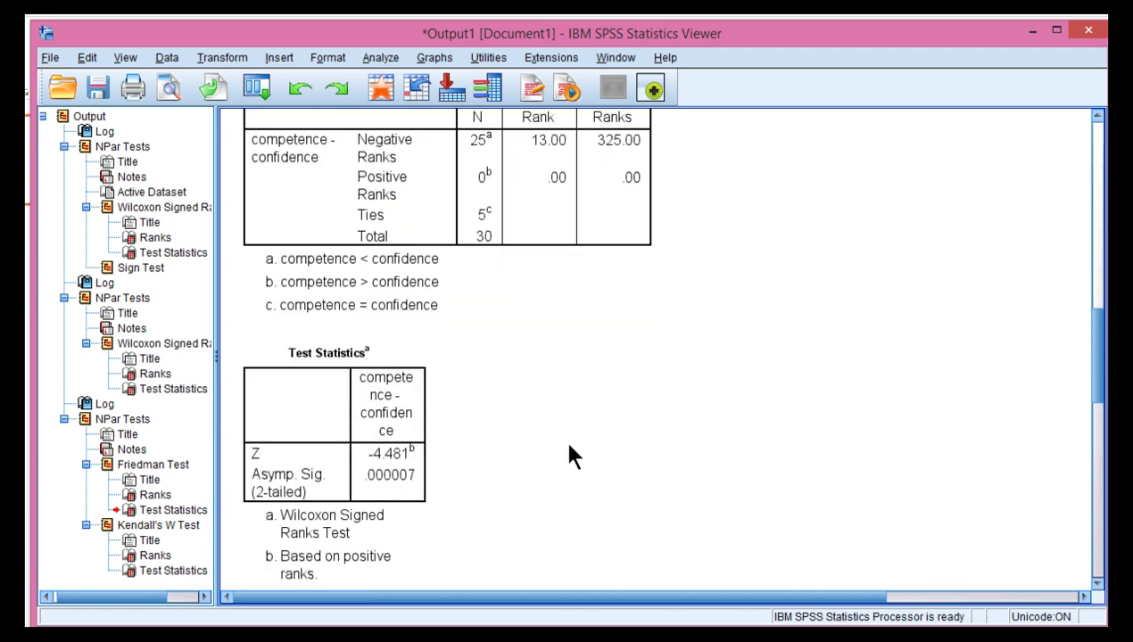